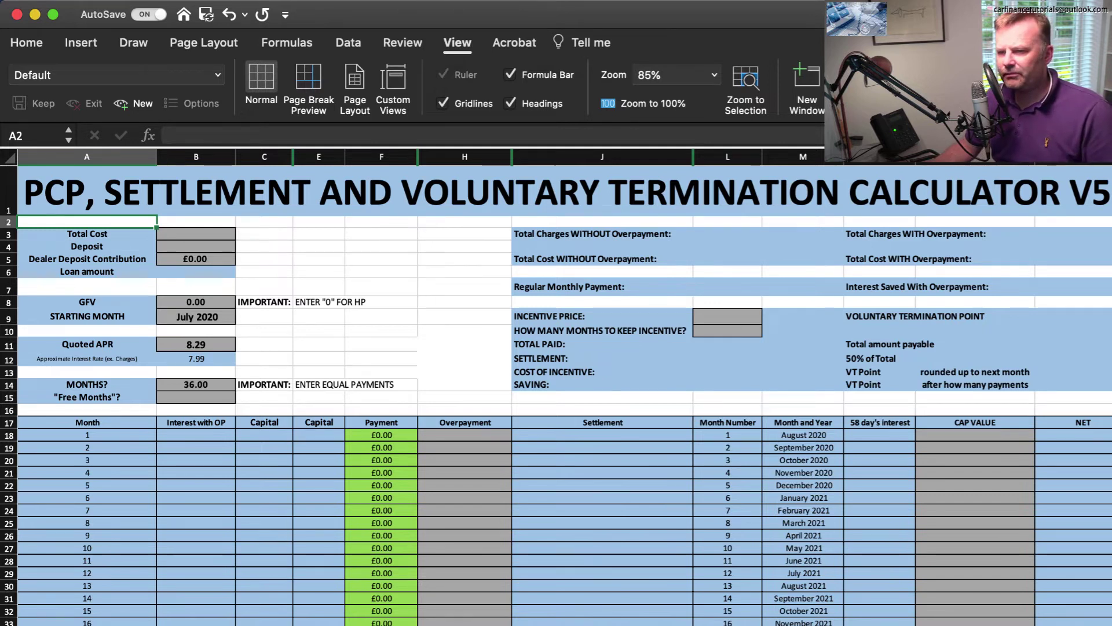
# Step: Clear the sample GFV, starting month, quoted APR and 36-month term inputs
pyautogui.scroll(1, 556, 394)
pyautogui.scroll(-1, 557, 394)
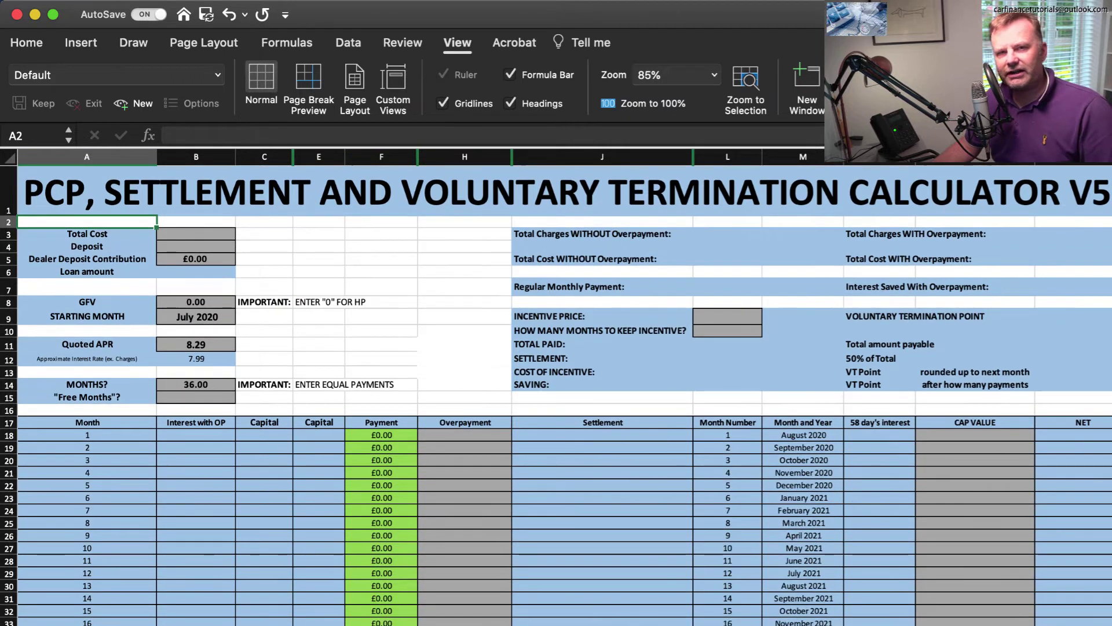
pyautogui.click(87, 234)
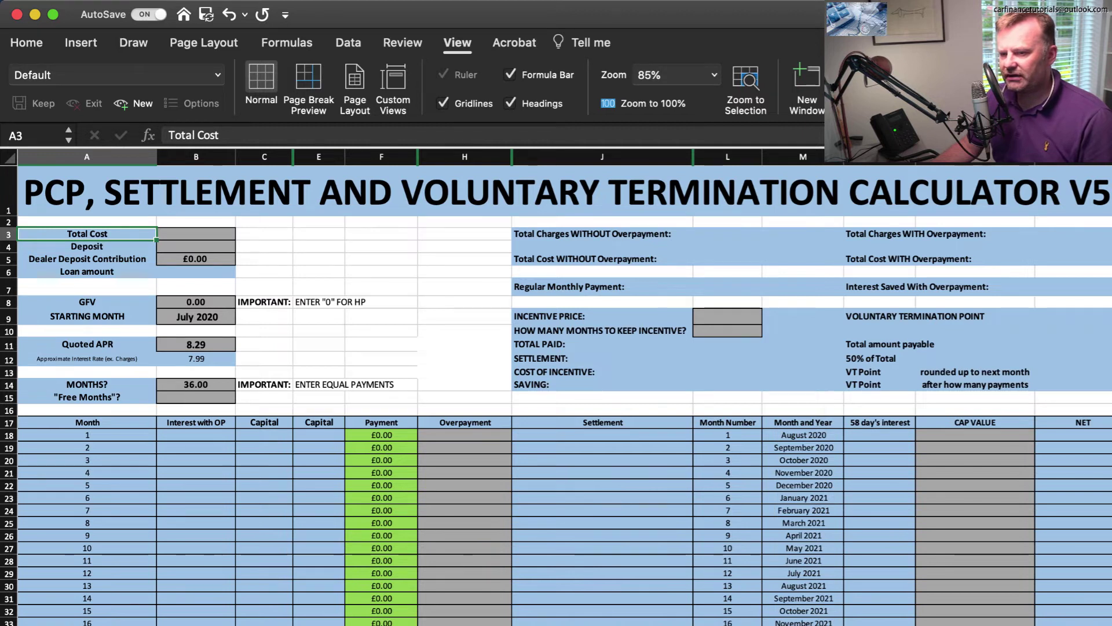
pyautogui.click(196, 302)
pyautogui.press('BackSpace')
pyautogui.press('Return')
pyautogui.press('BackSpace')
pyautogui.press('Return')
pyautogui.press('Return')
pyautogui.press('BackSpace')
pyautogui.press('Return')
pyautogui.press('Return')
pyautogui.press('Return')
pyautogui.press('BackSpace')
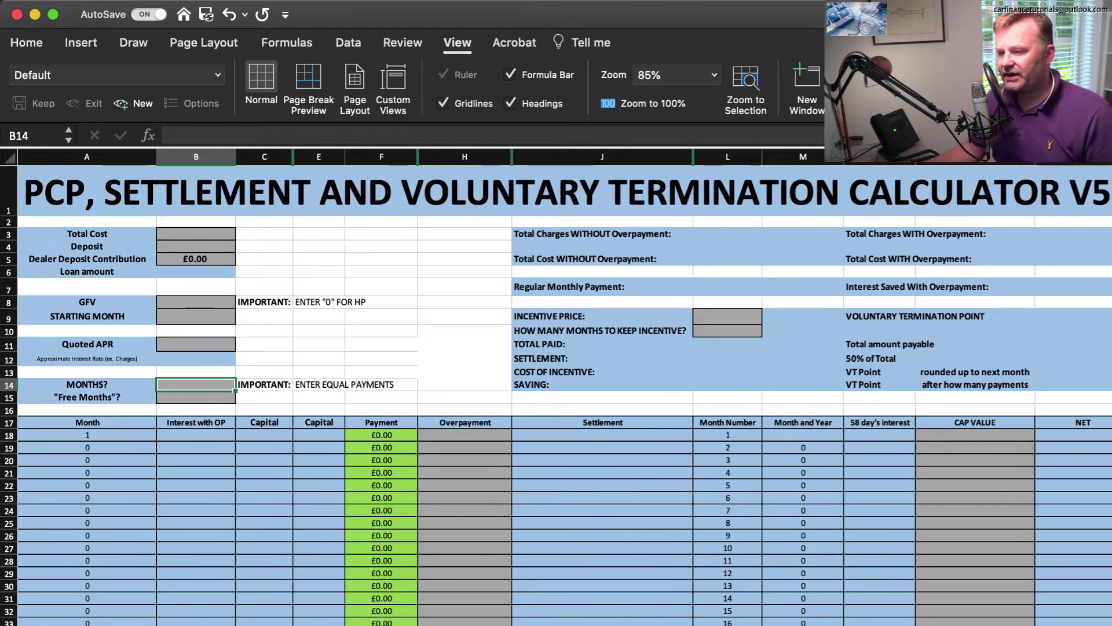
pyautogui.scroll(-20, 557, 394)
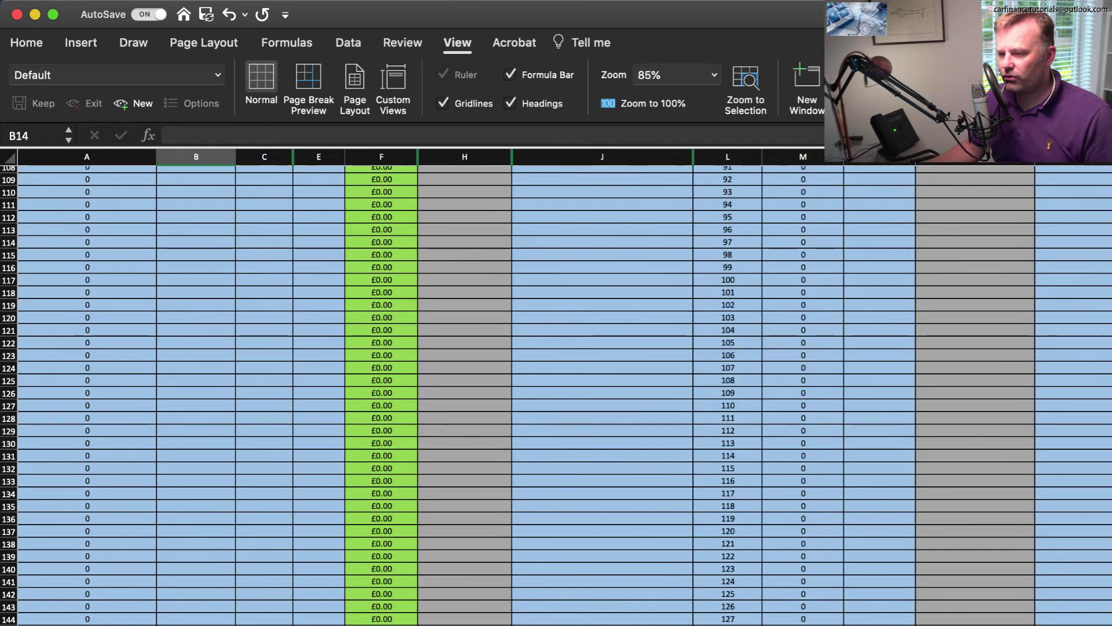
pyautogui.scroll(-10, 557, 394)
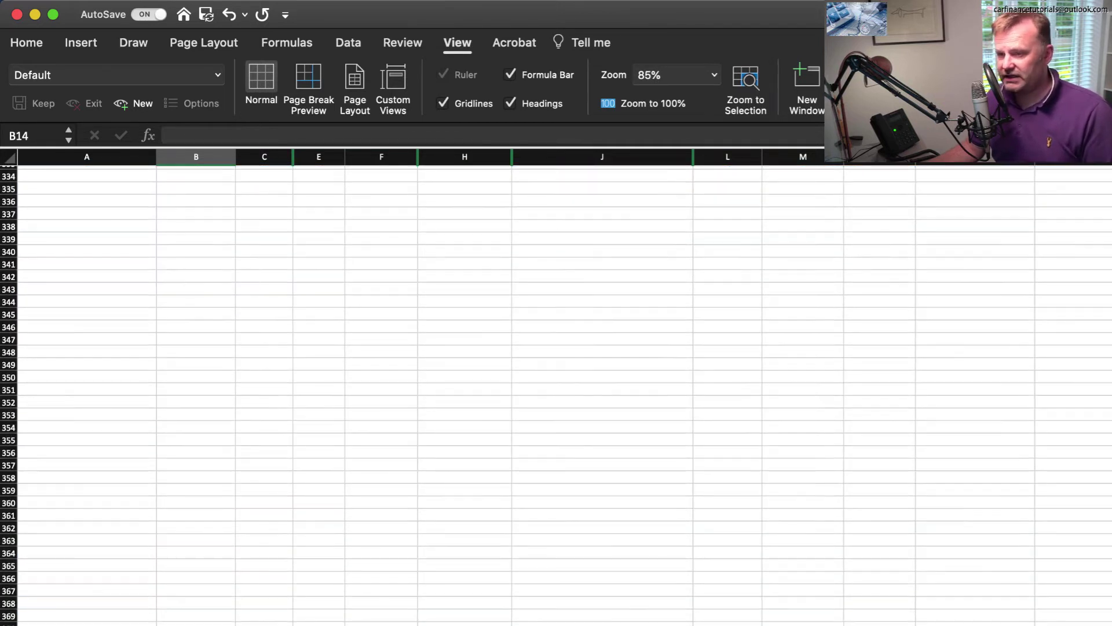
pyautogui.scroll(5, 556, 394)
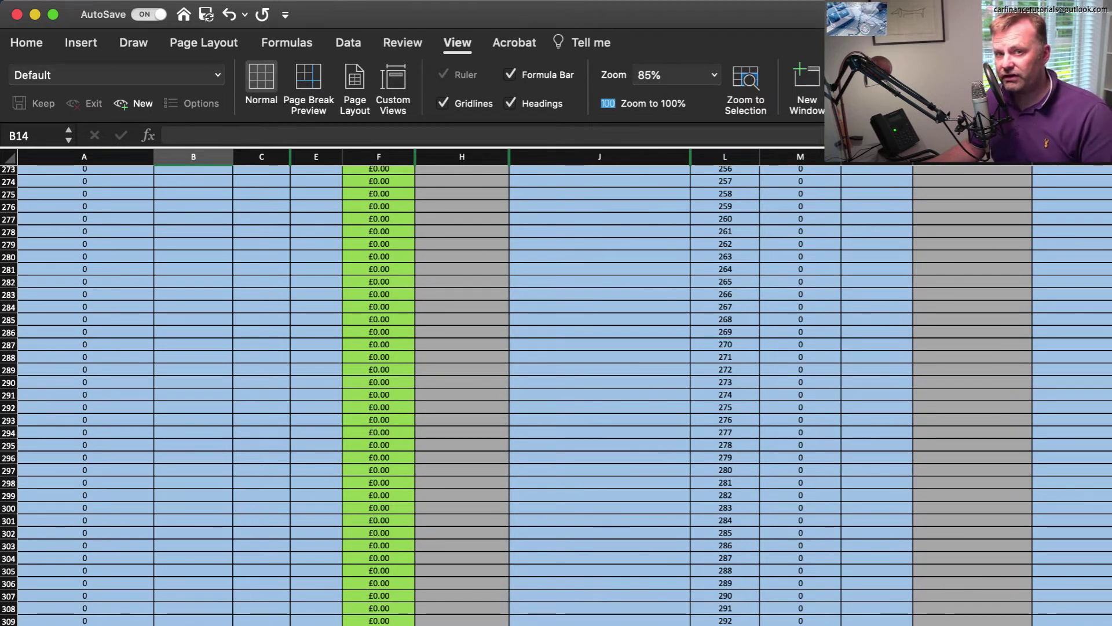
pyautogui.scroll(3, 557, 394)
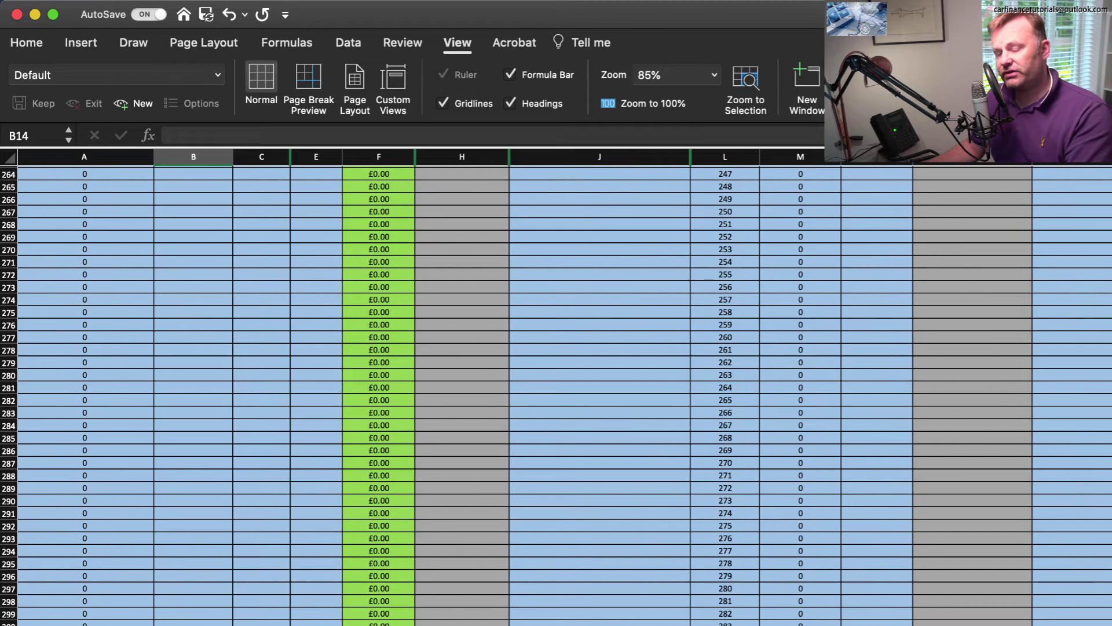
pyautogui.scroll(20, 557, 394)
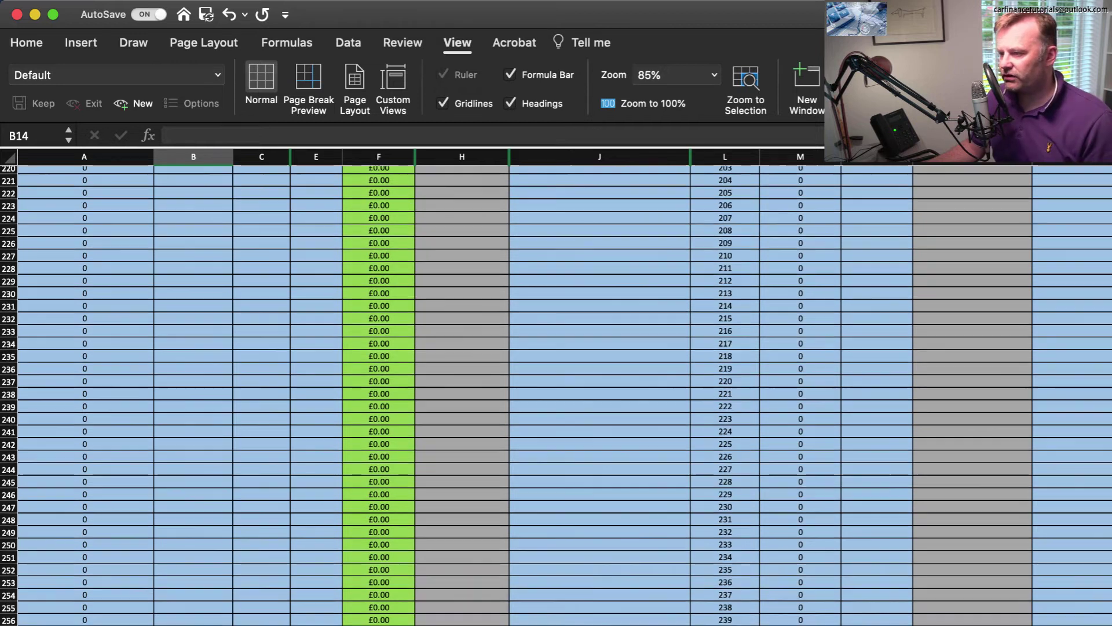
pyautogui.scroll(10, 557, 394)
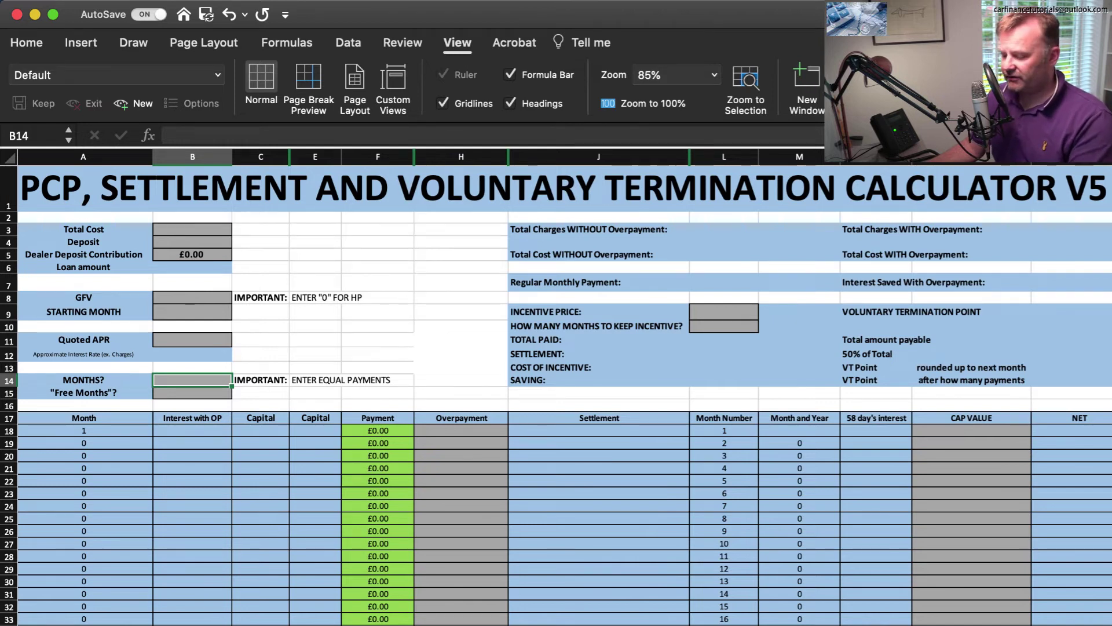
# Step: Enter a £10,000 total cost and a £2,000 deposit
pyautogui.click(192, 229)
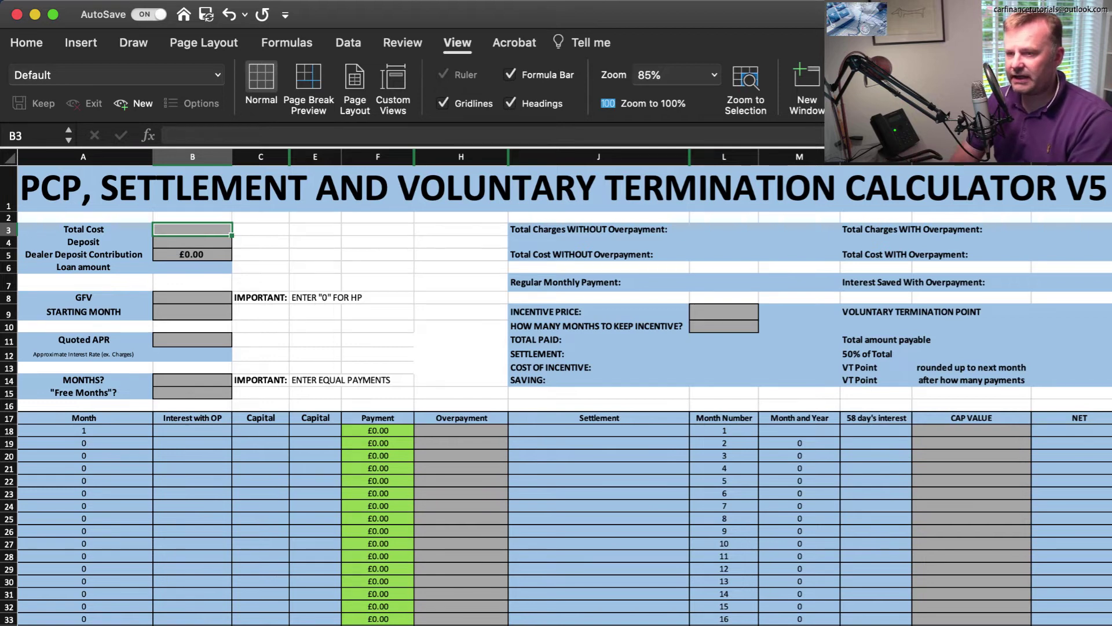
pyautogui.write('10000')
pyautogui.press('Return')
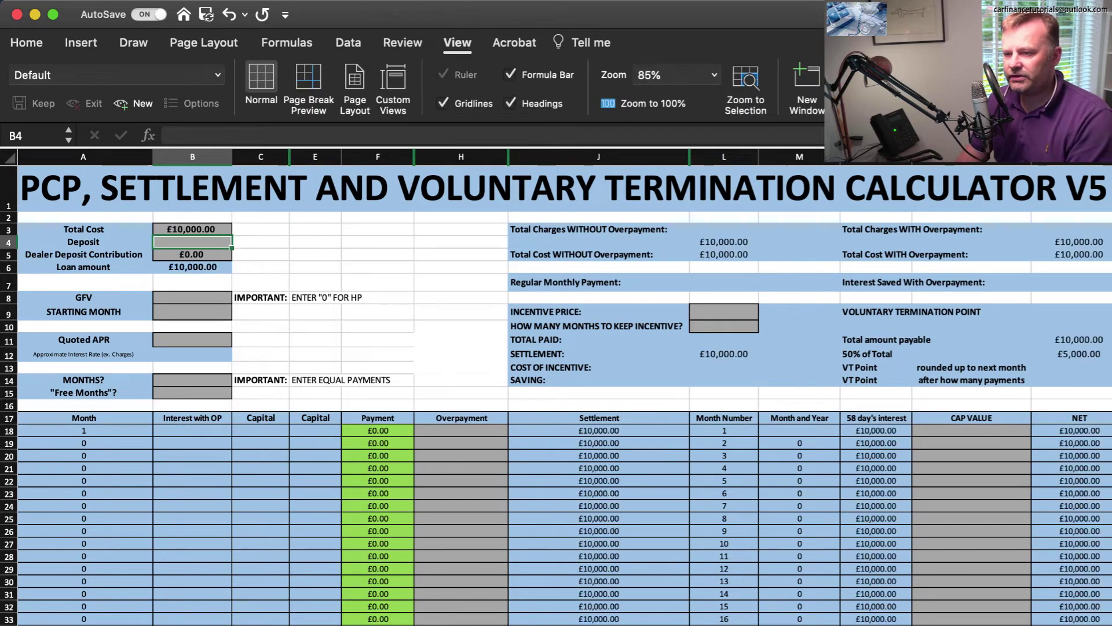
pyautogui.write('2000')
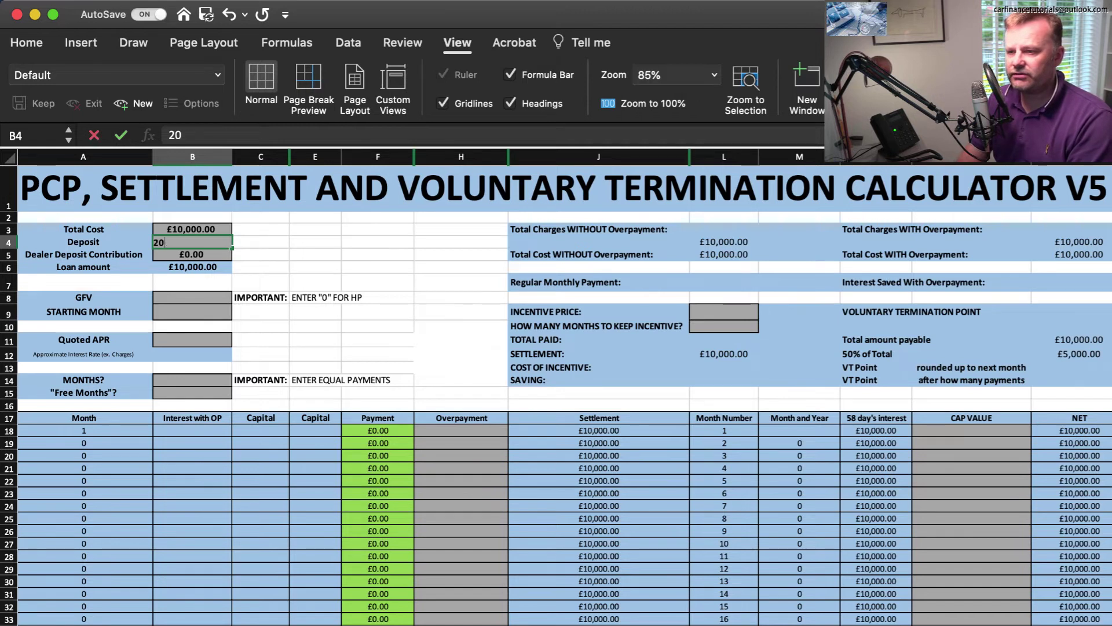
pyautogui.press('Return')
pyautogui.press('Return')
pyautogui.press('Return')
pyautogui.press('Return')
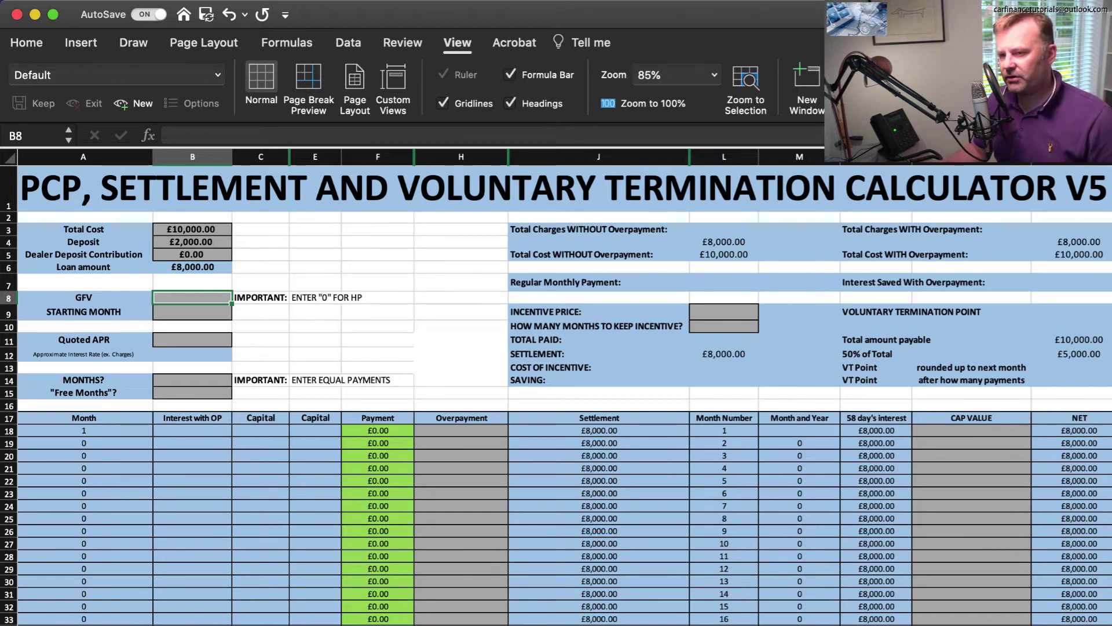
# Step: Set GFV to 0, starting month to July 2020 and quoted APR to 4.9
pyautogui.scroll(1, 556, 386)
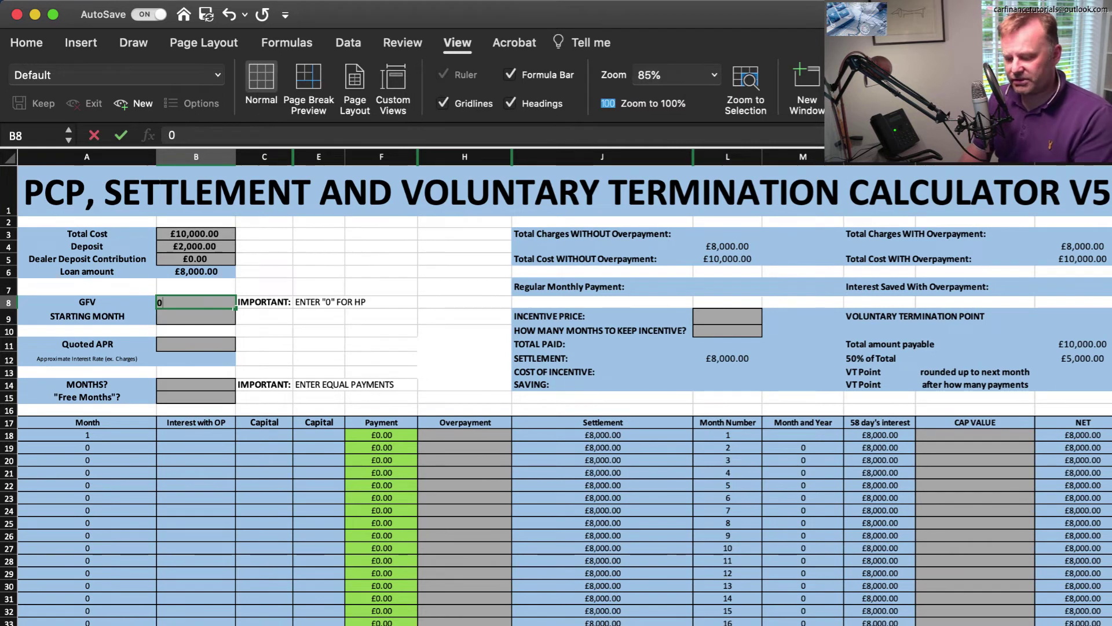
pyautogui.write('0')
pyautogui.press('Return')
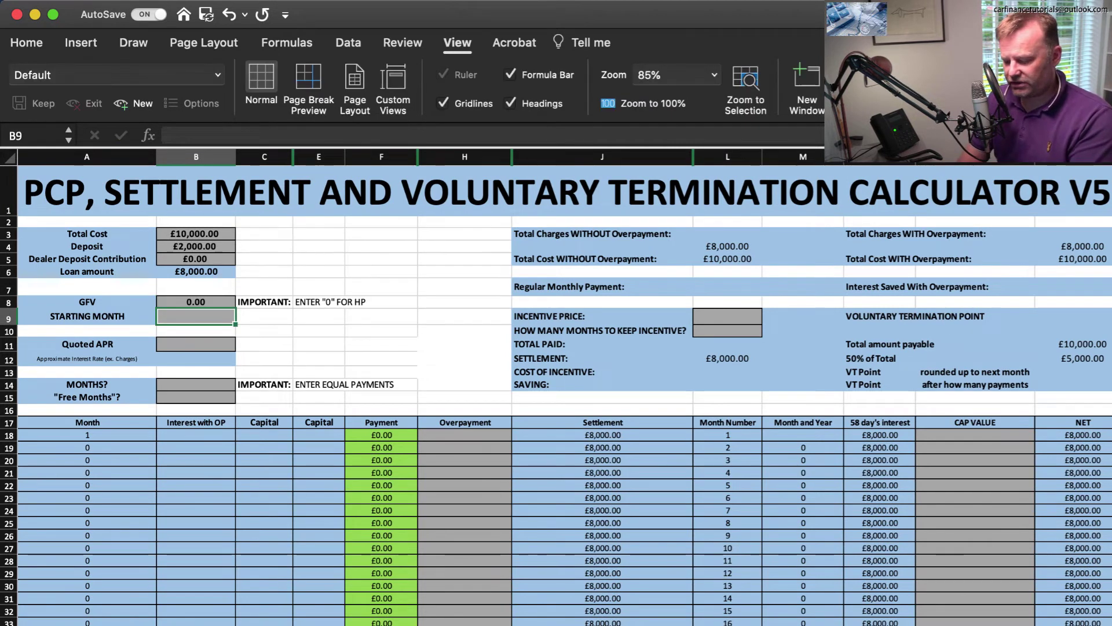
pyautogui.write('july 2020')
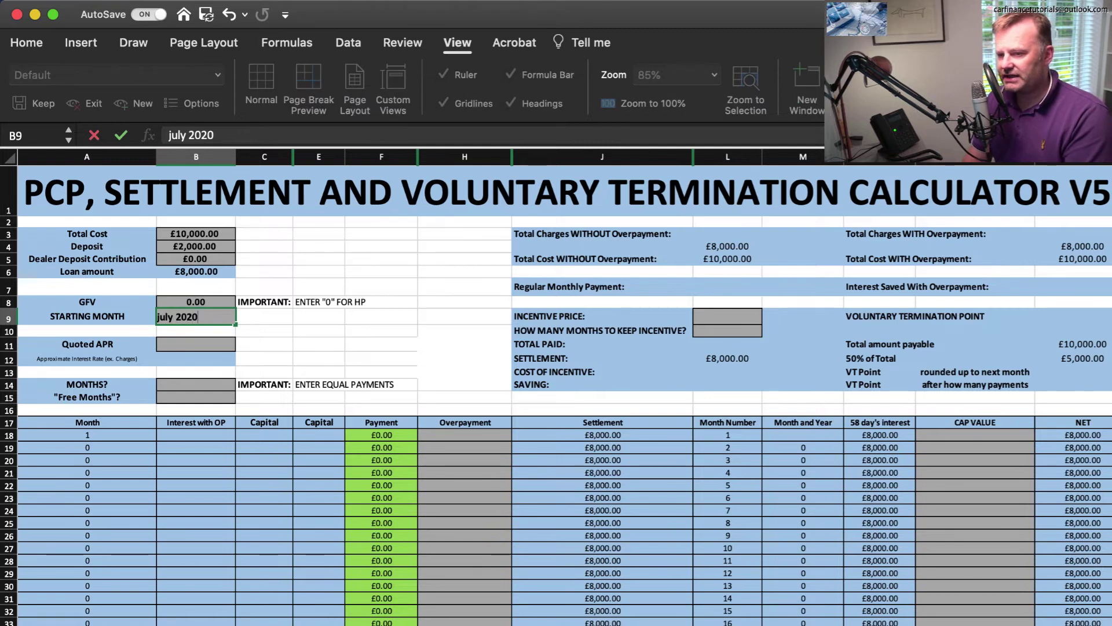
pyautogui.press('Return')
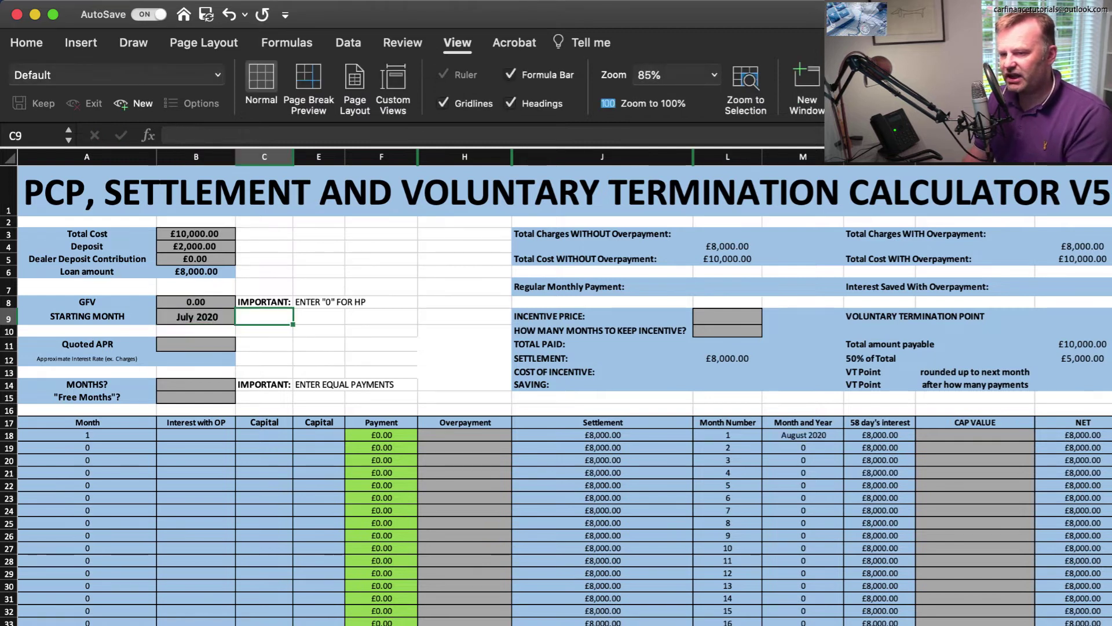
pyautogui.press('Return')
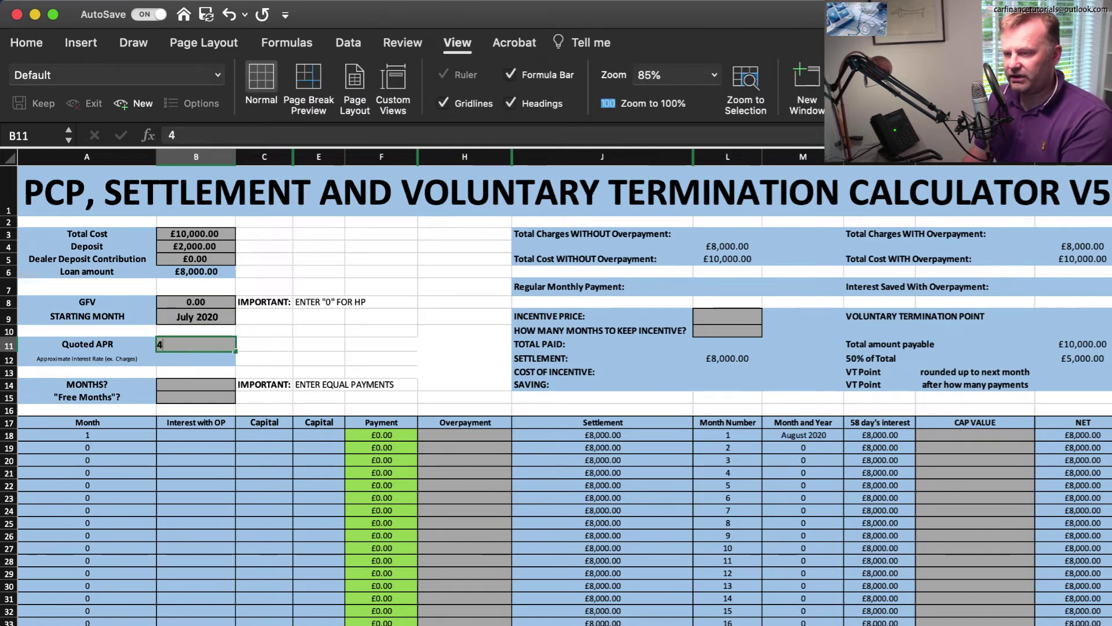
pyautogui.write('4.9')
pyautogui.press('Return')
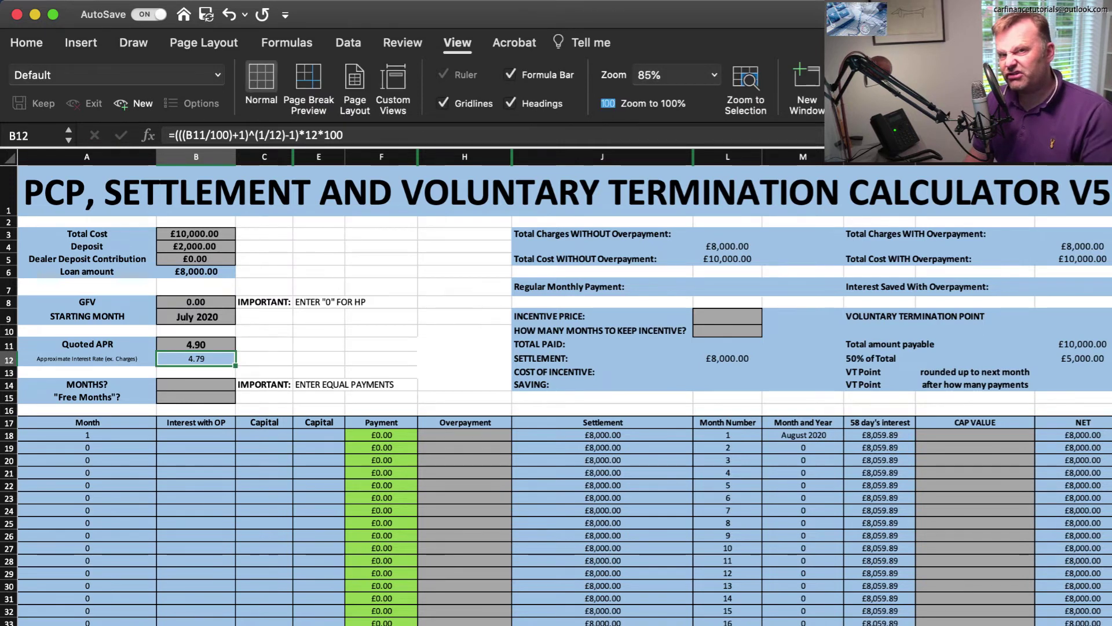
pyautogui.press('Down')
pyautogui.press('Down')
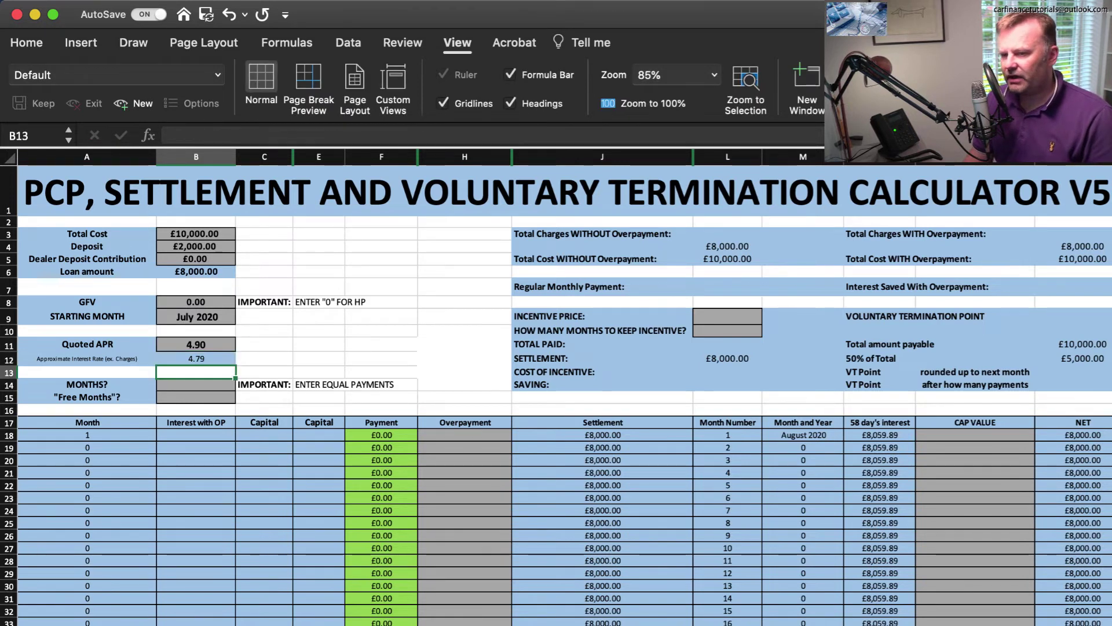
# Step: Enter a 36-month term, giving a £239.03 monthly payment
pyautogui.write('36')
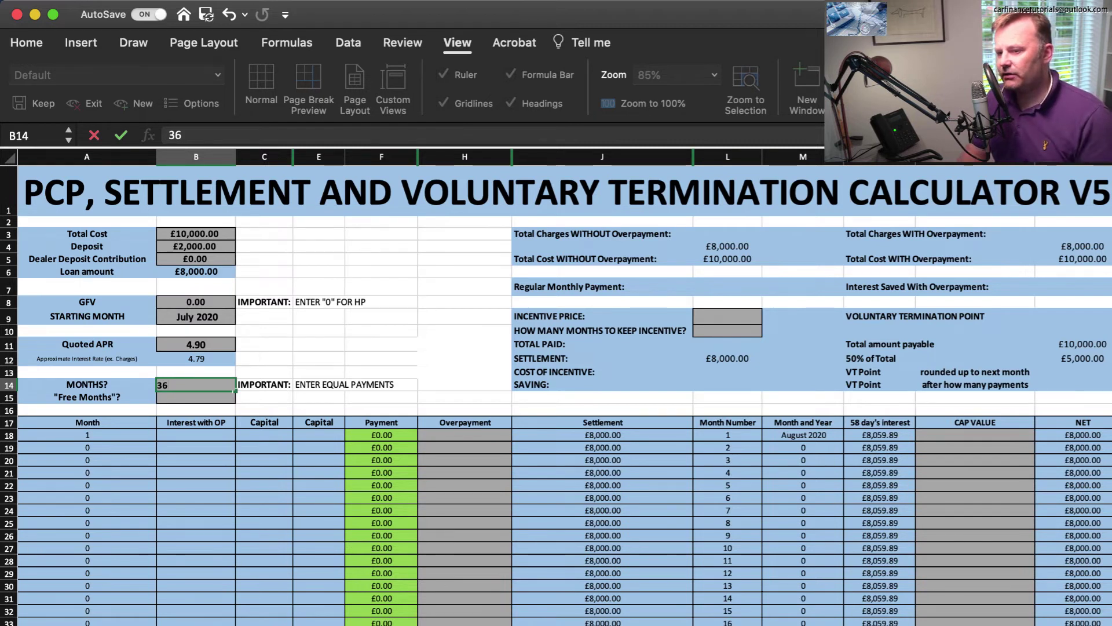
pyautogui.press('Return')
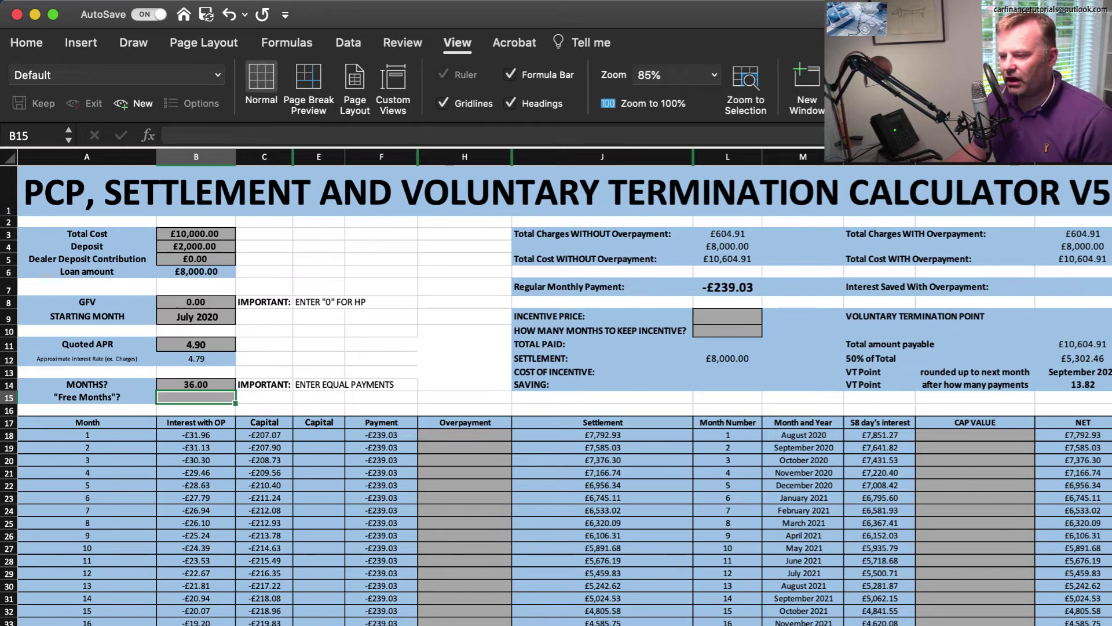
pyautogui.scroll(-5, 556, 394)
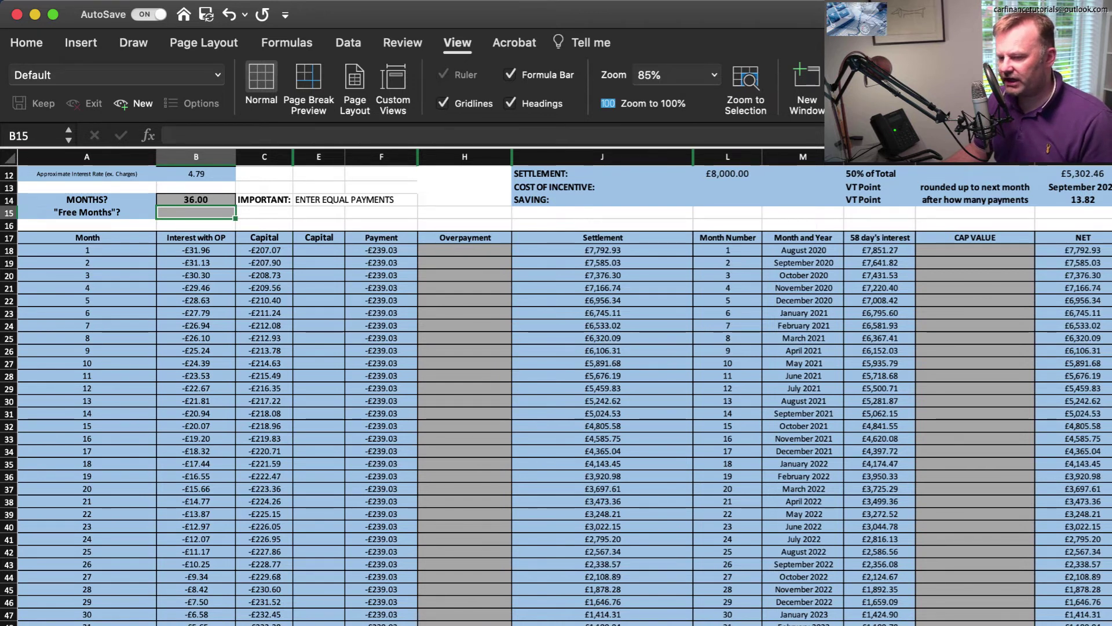
pyautogui.scroll(4, 556, 394)
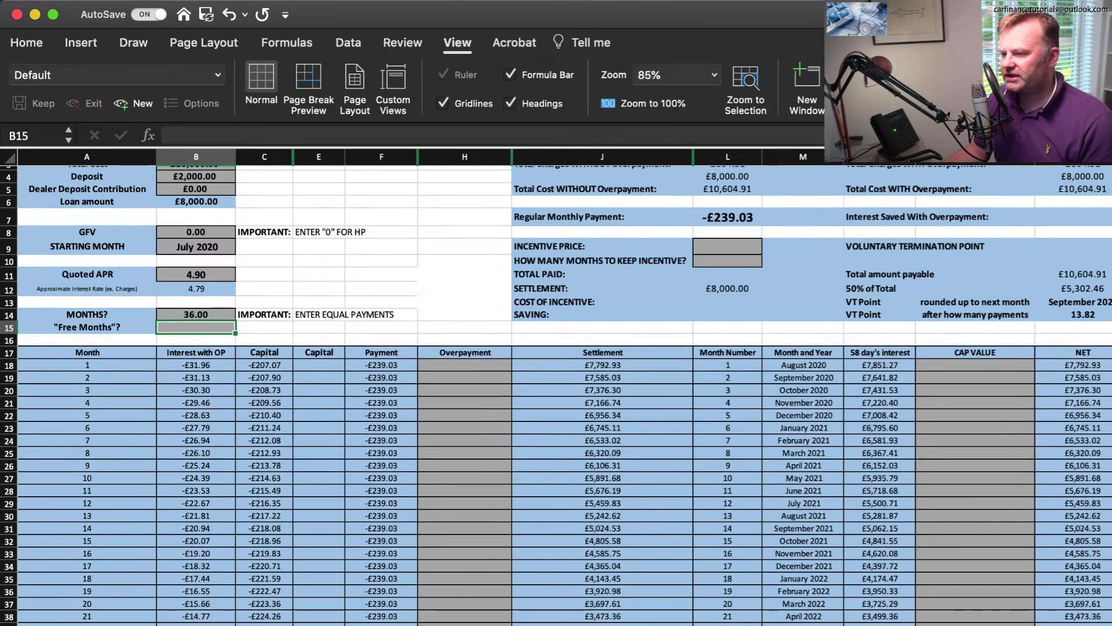
pyautogui.hscroll(1, 556, 394)
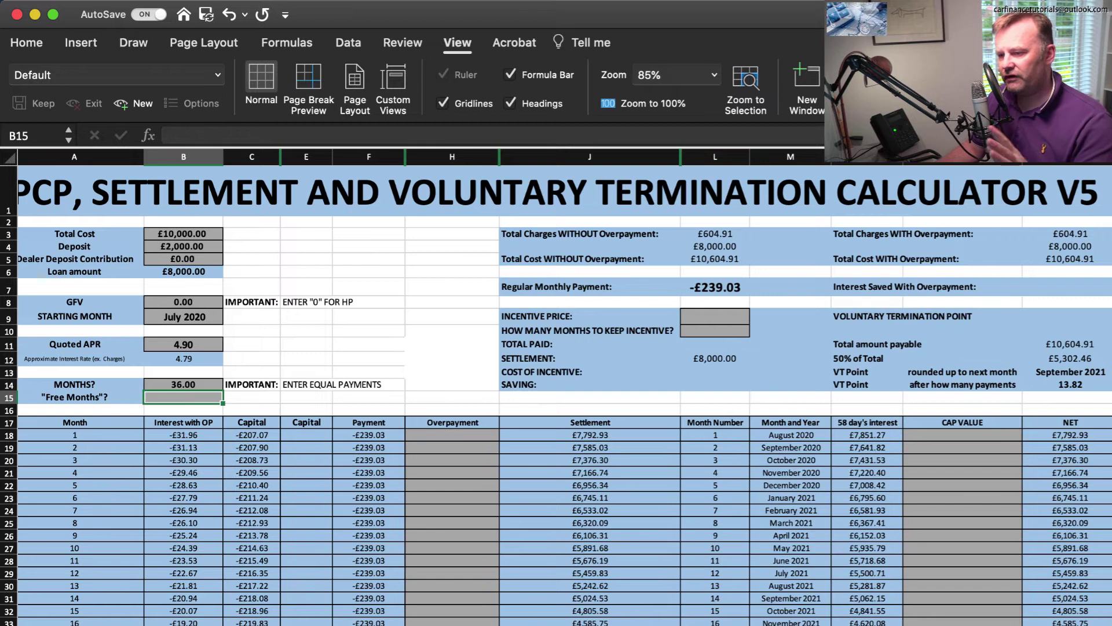
# Step: Enter £50 in H18 and fill it down the whole Overpayment column
pyautogui.click(452, 435)
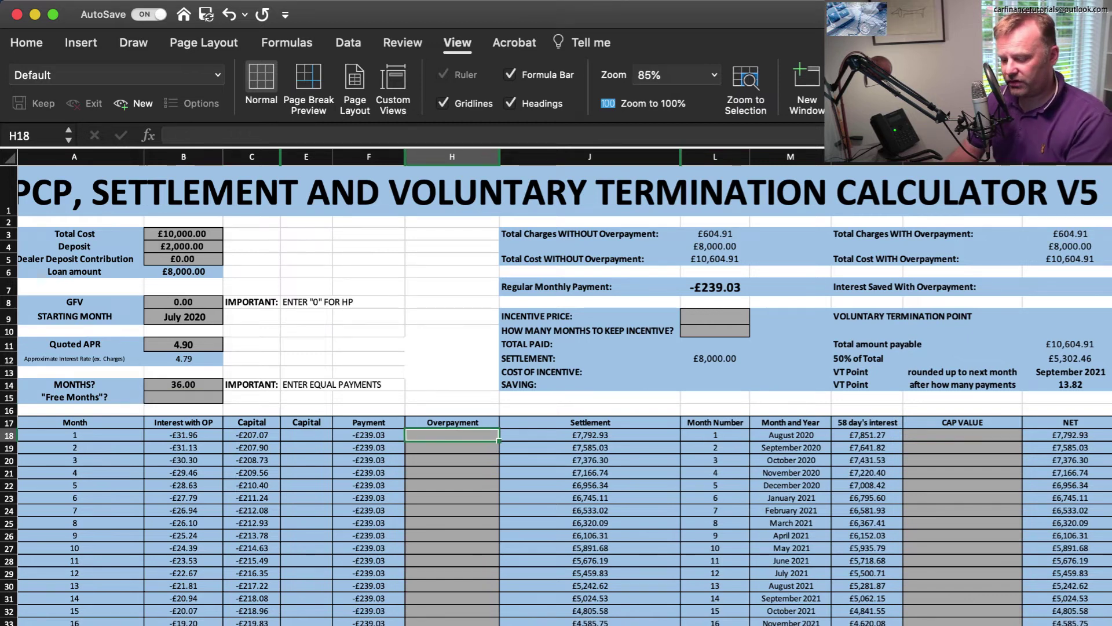
pyautogui.write('50')
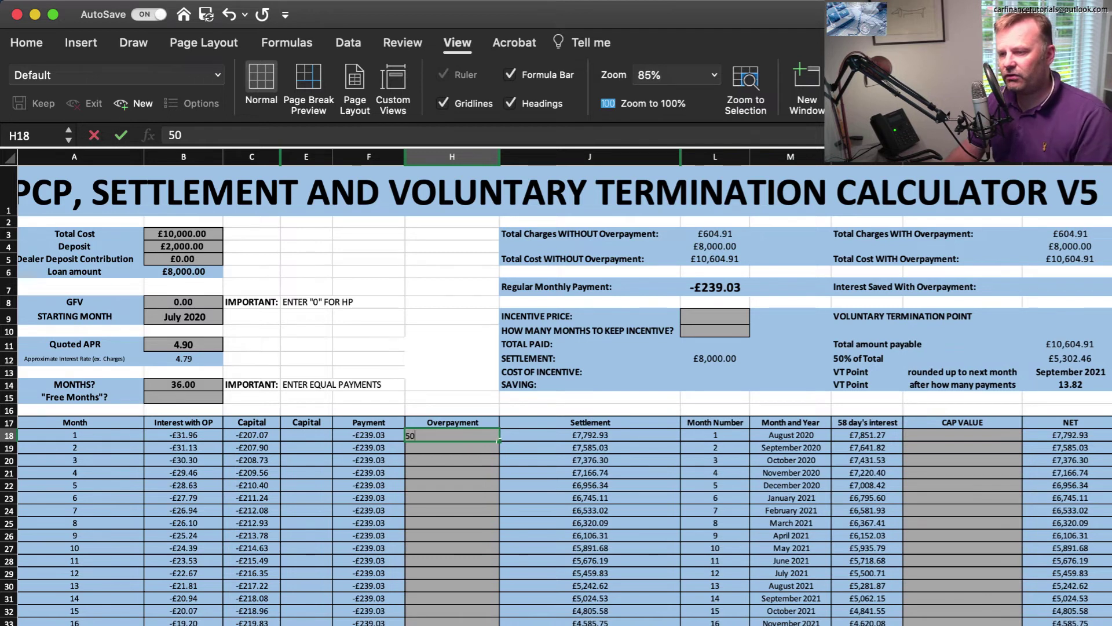
pyautogui.hotkey('ctrl', 'Return')
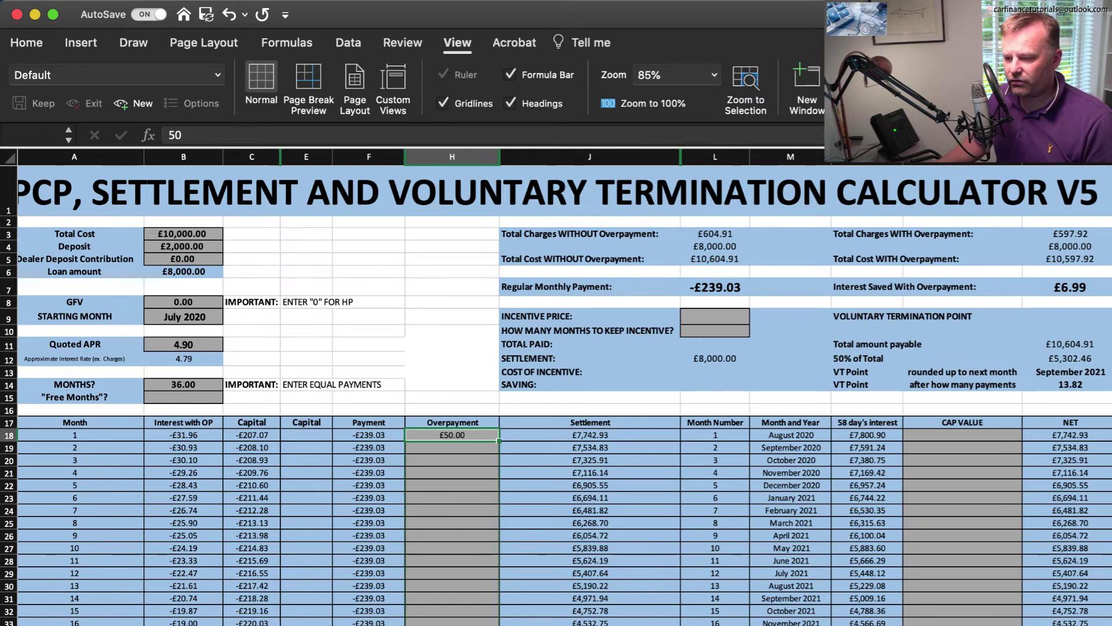
pyautogui.doubleClick(499, 441)
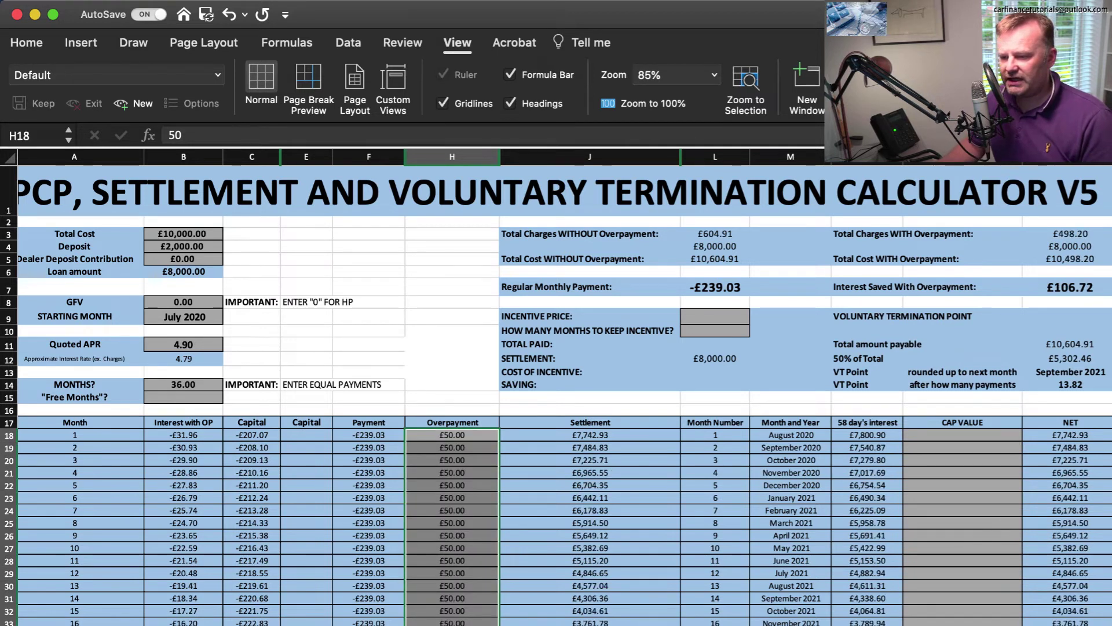
pyautogui.click(306, 434)
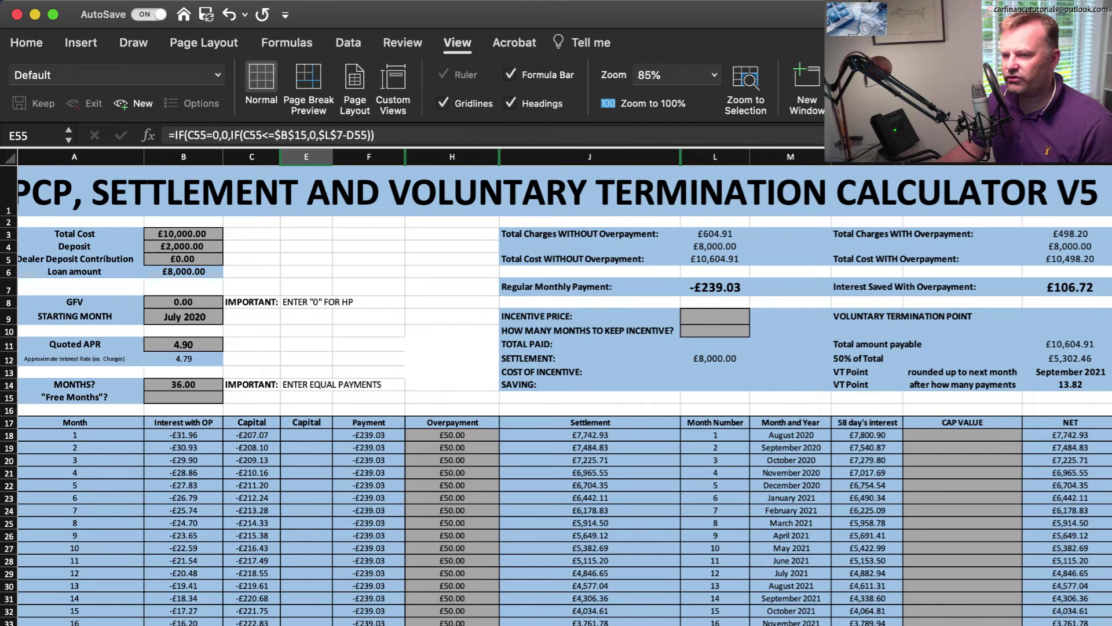
# Step: Set total cost £30,000, GFV 14000, APR 6.9 and a 35-month term
pyautogui.click(183, 234)
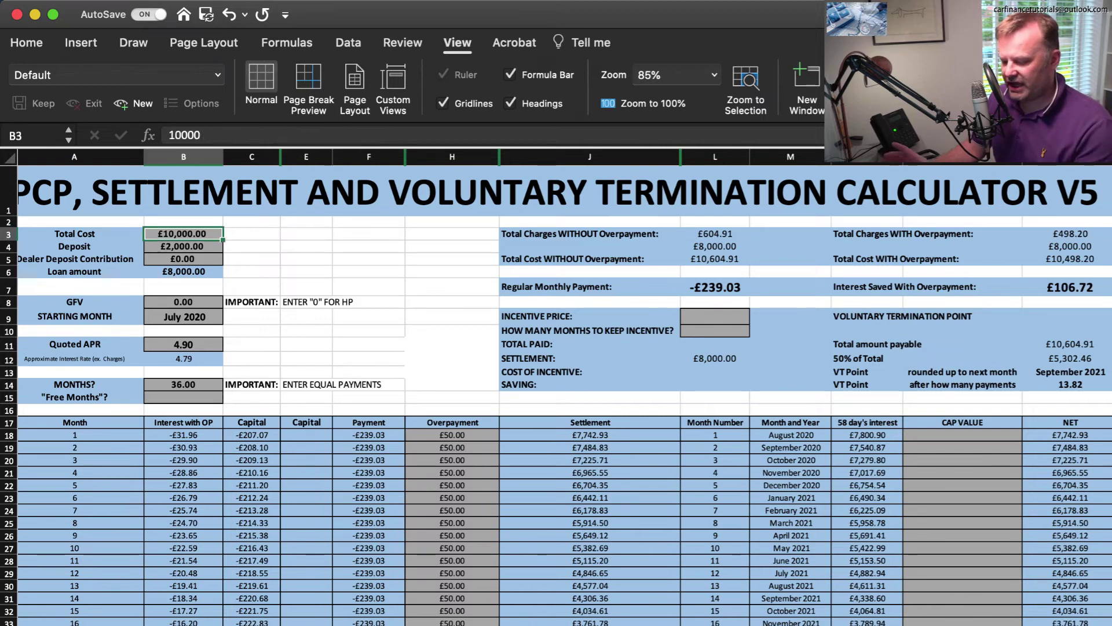
pyautogui.write('30000')
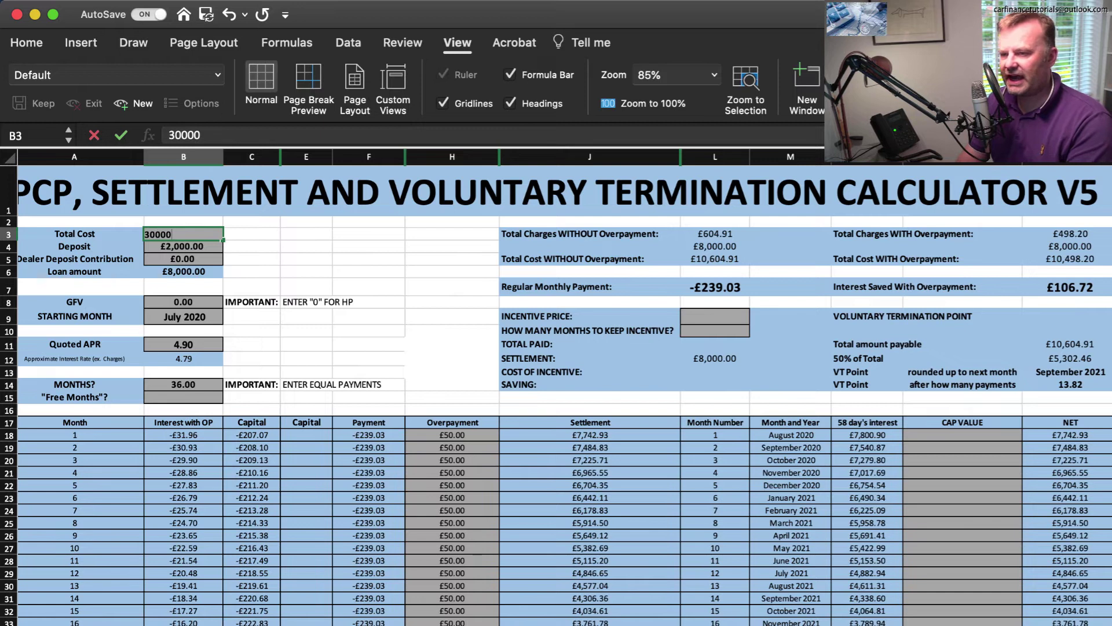
pyautogui.press('Return')
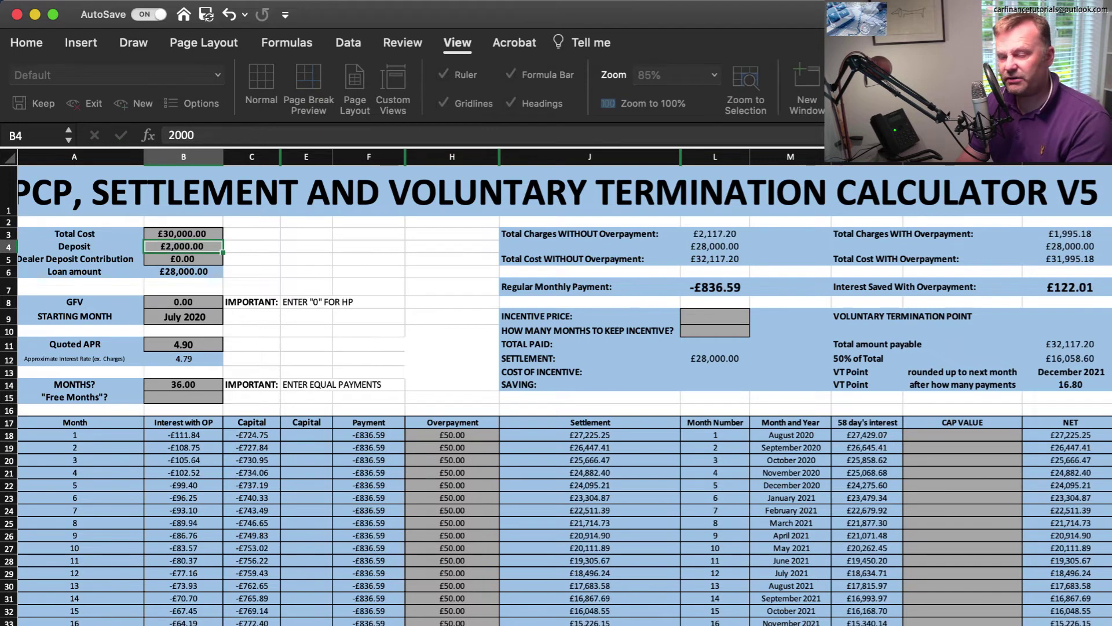
pyautogui.press('Return')
pyautogui.press('Return')
pyautogui.press('Return')
pyautogui.press('Return')
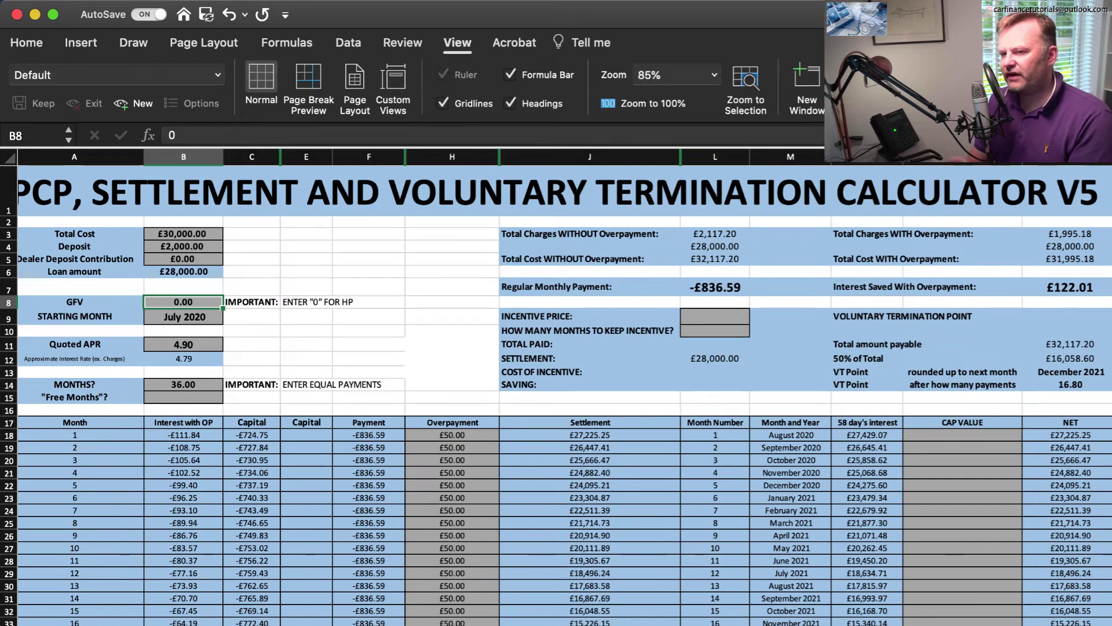
pyautogui.write('14000')
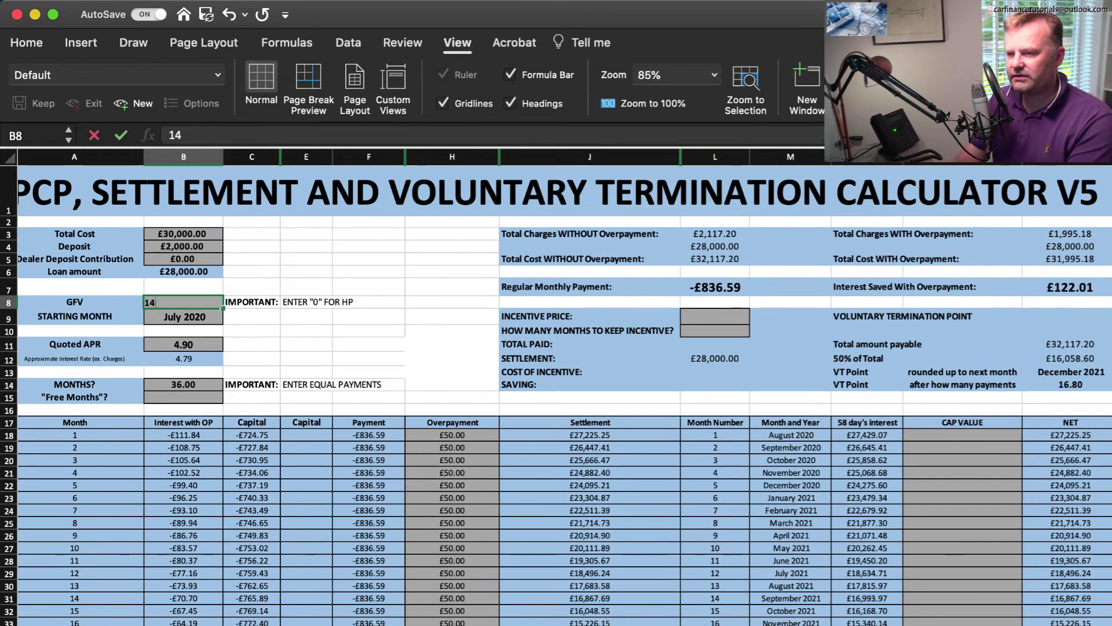
pyautogui.press('Escape')
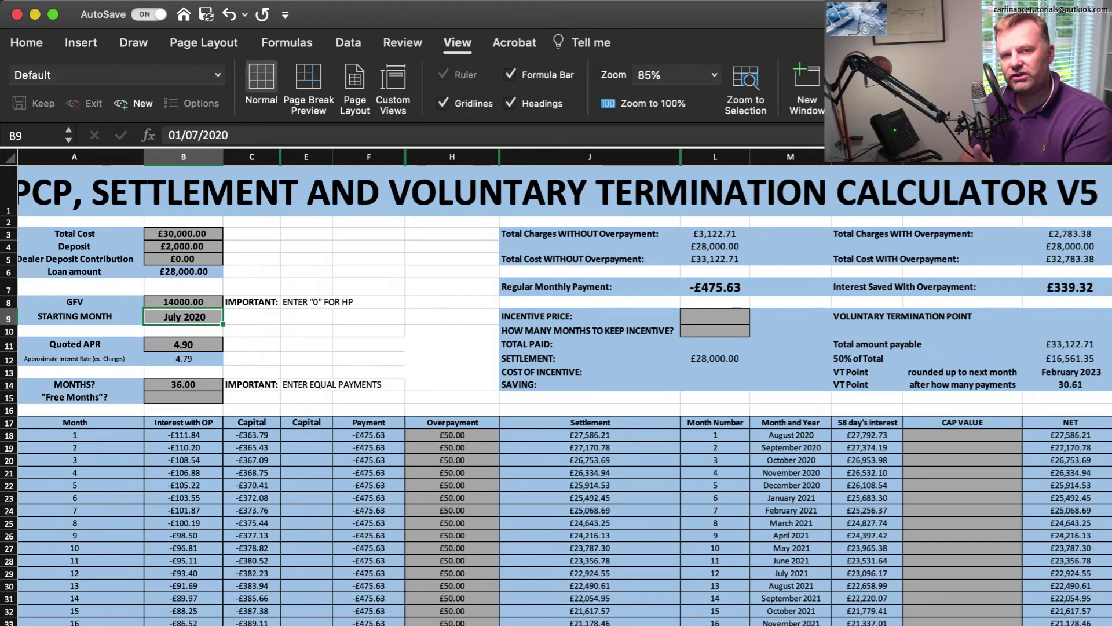
pyautogui.press('Down')
pyautogui.press('Down')
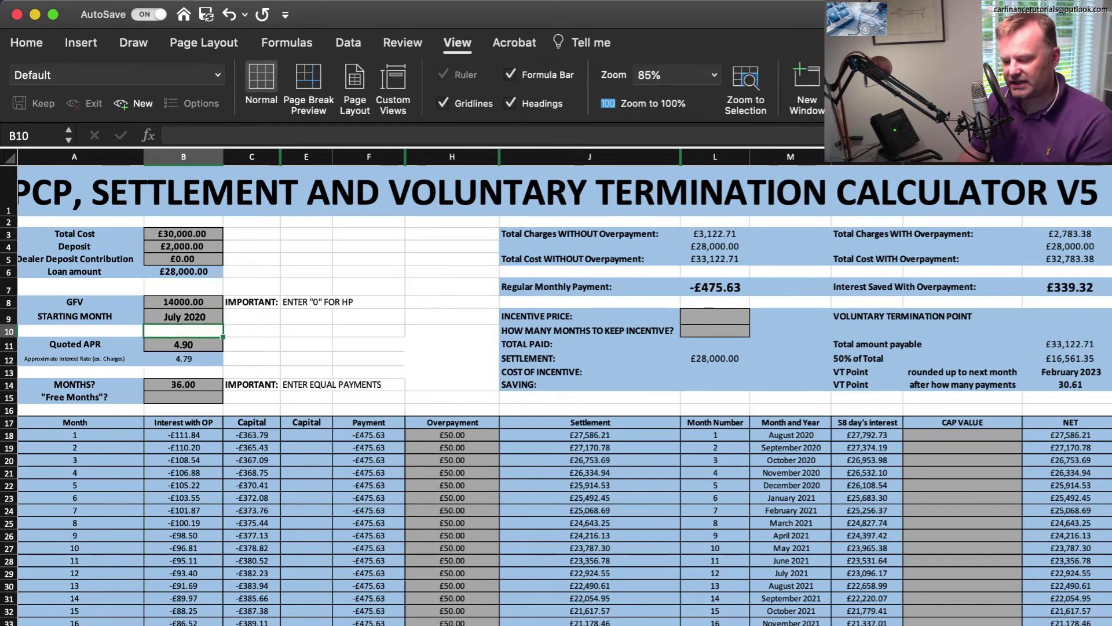
pyautogui.write('6.9')
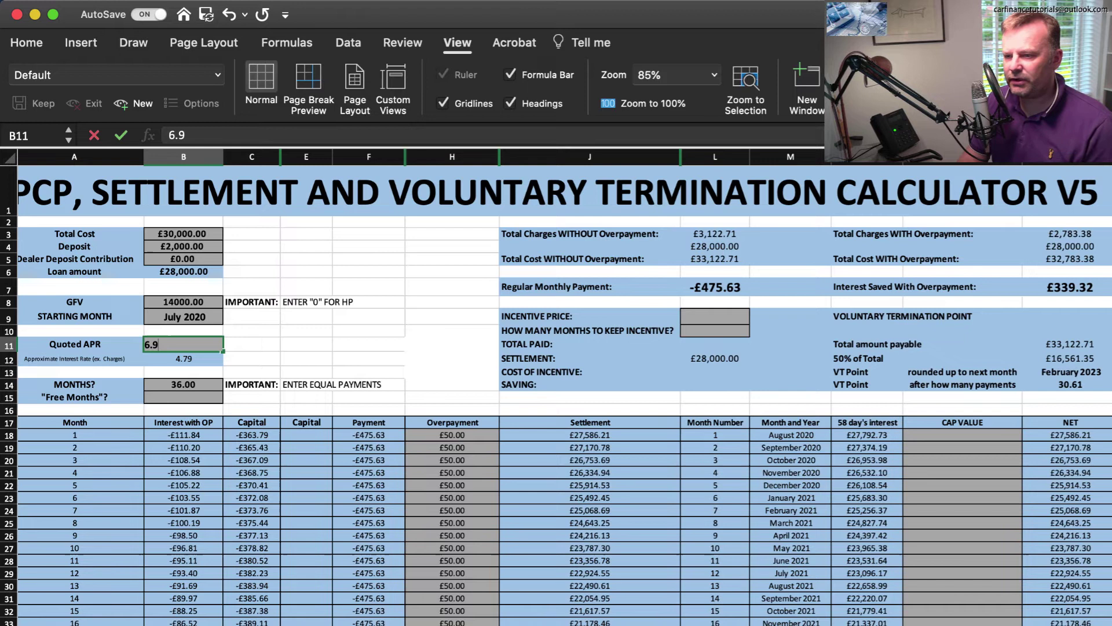
pyautogui.press('Return')
pyautogui.press('Return')
pyautogui.press('Return')
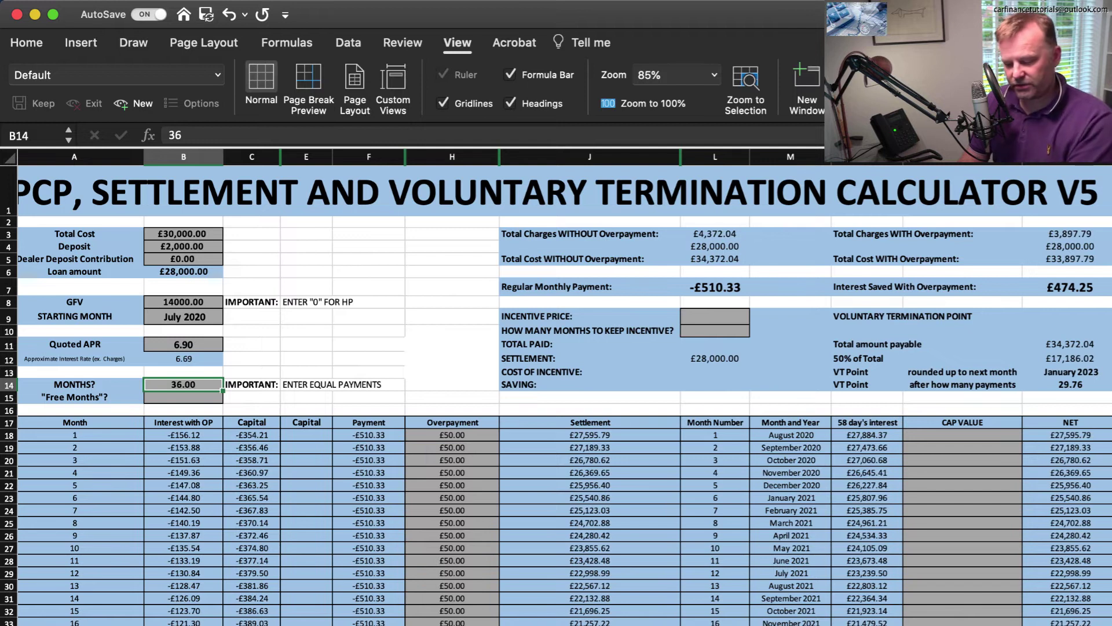
pyautogui.write('35')
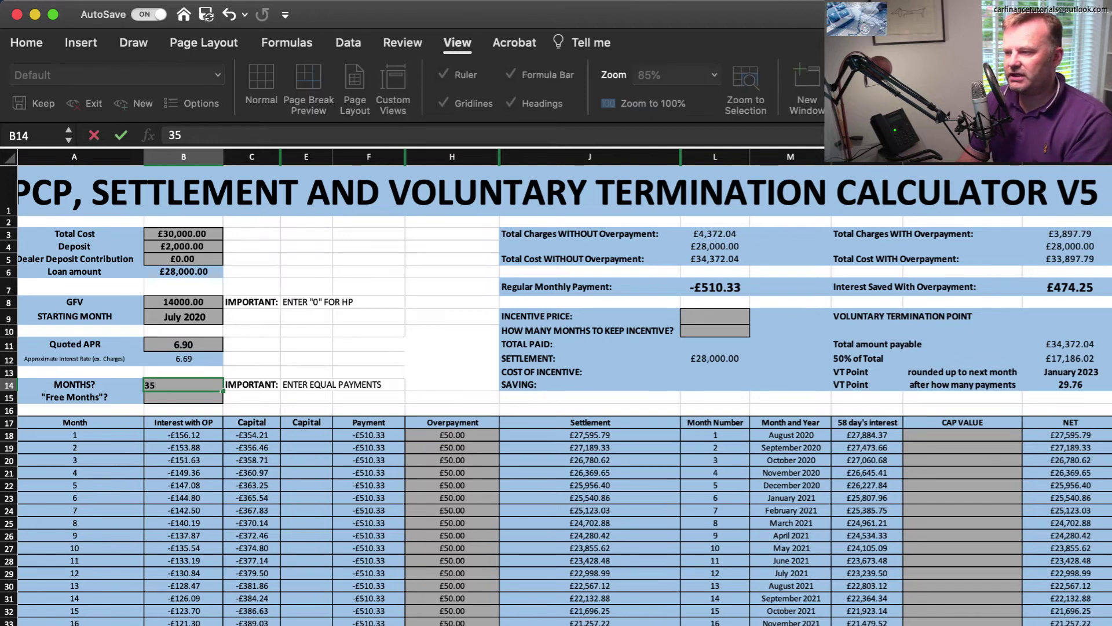
pyautogui.press('Return')
# Step: Clear the £50 overpayments from H18:H57
pyautogui.scroll(-1, 556, 394)
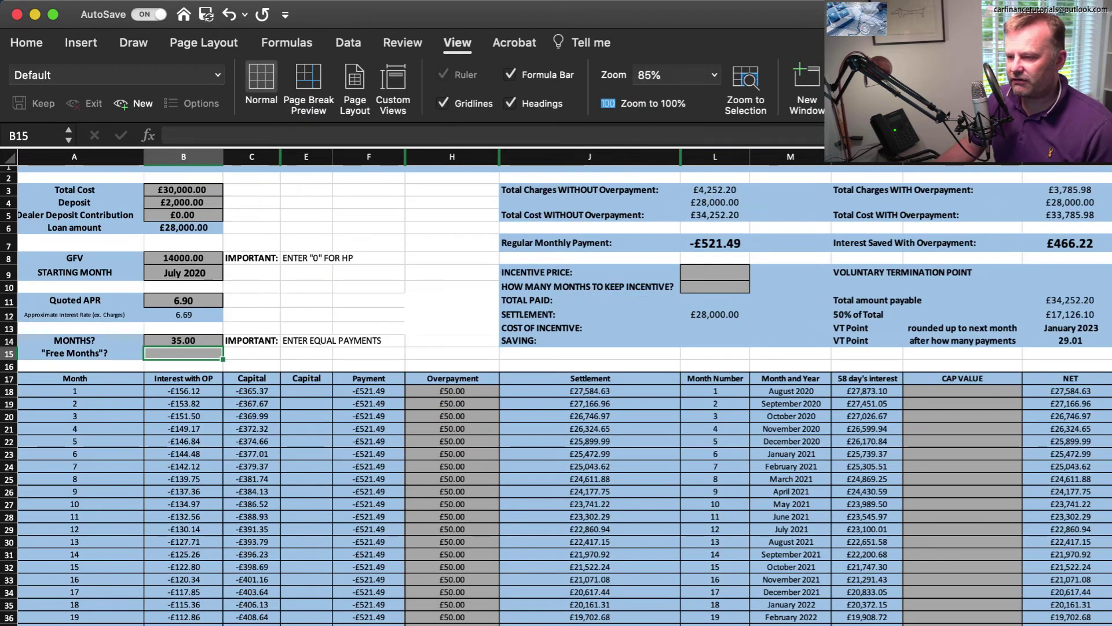
pyautogui.moveTo(452, 391); pyautogui.dragTo(452, 623)
pyautogui.press('Delete')
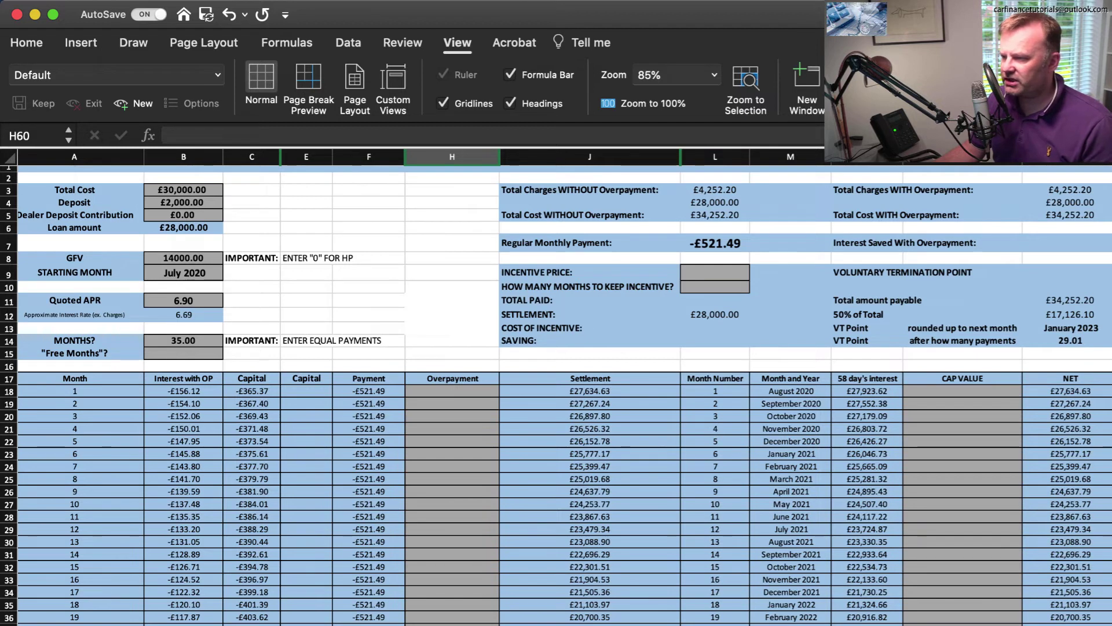
# Step: Add overpayments of £1,000 in month 12 (H29) and £1,500 in month 24 (H41)
pyautogui.scroll(-2, 556, 387)
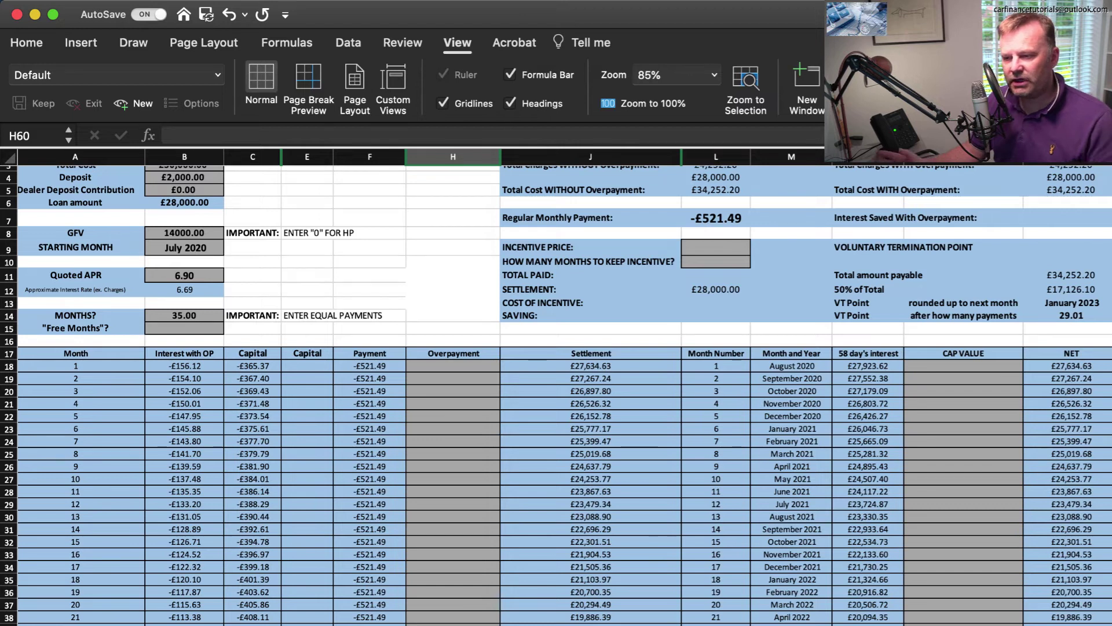
pyautogui.click(453, 504)
pyautogui.write('1000')
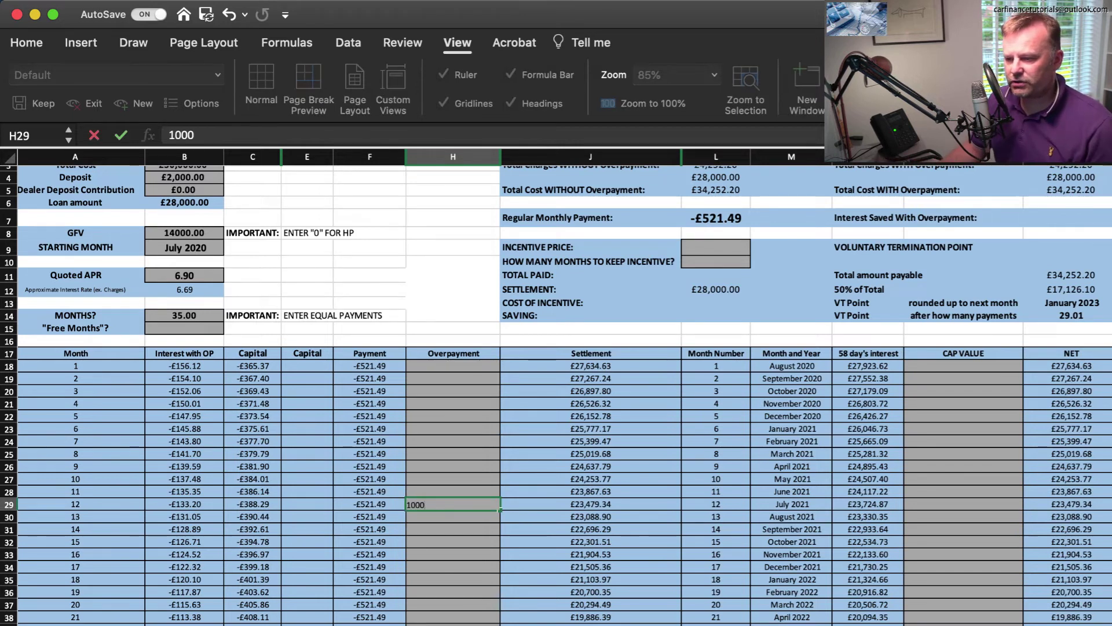
pyautogui.press('Return')
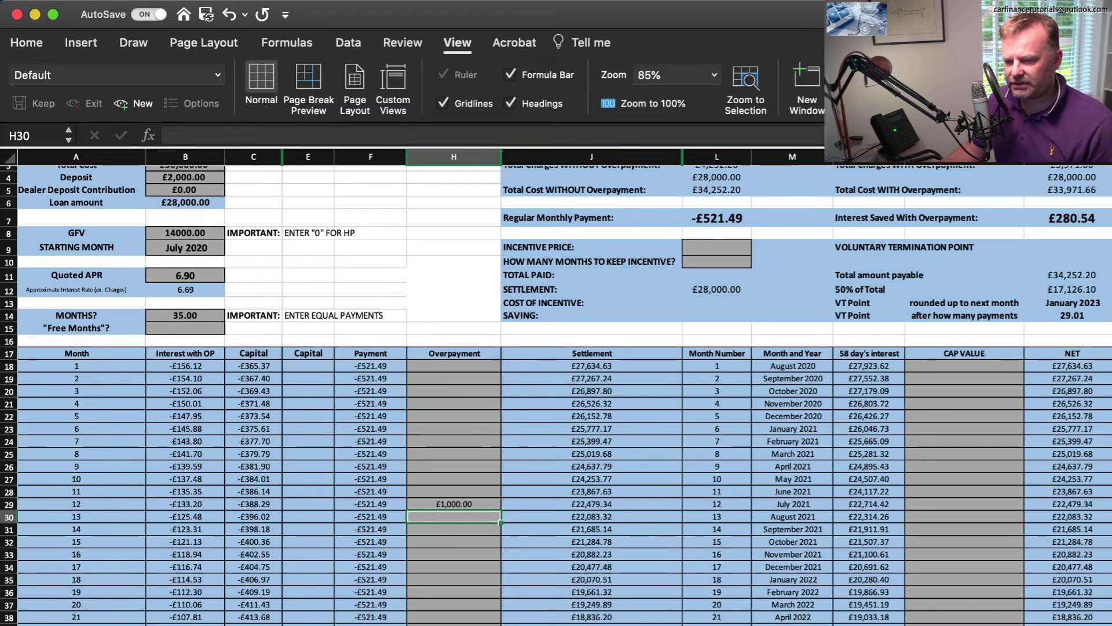
pyautogui.click(453, 624)
pyautogui.write('1500')
pyautogui.press('Return')
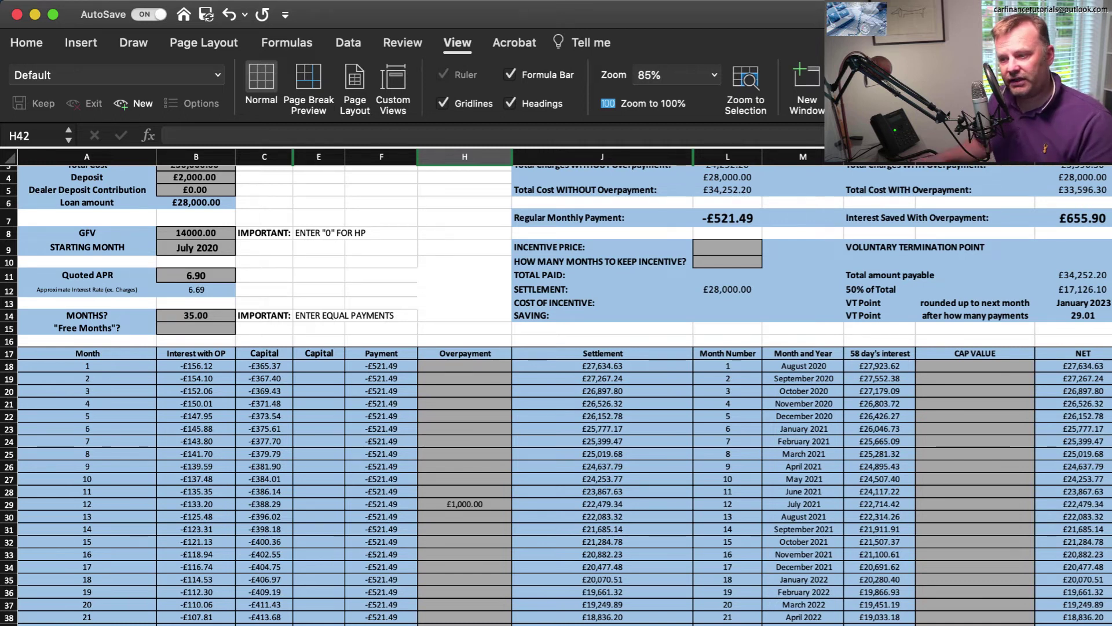
pyautogui.scroll(-1, 556, 394)
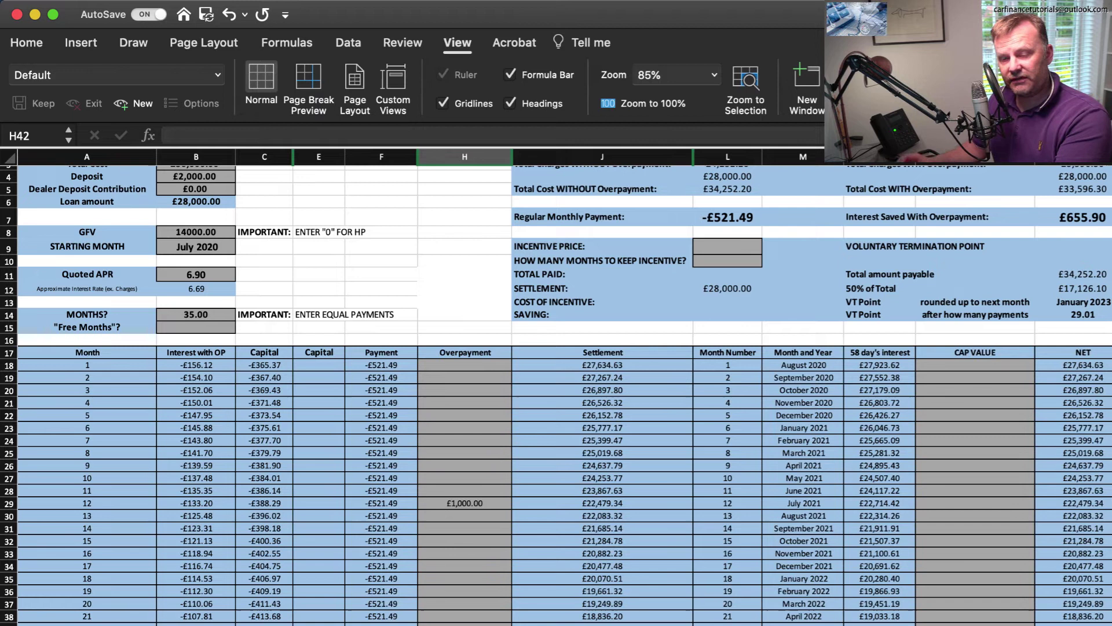
pyautogui.scroll(-5, 556, 394)
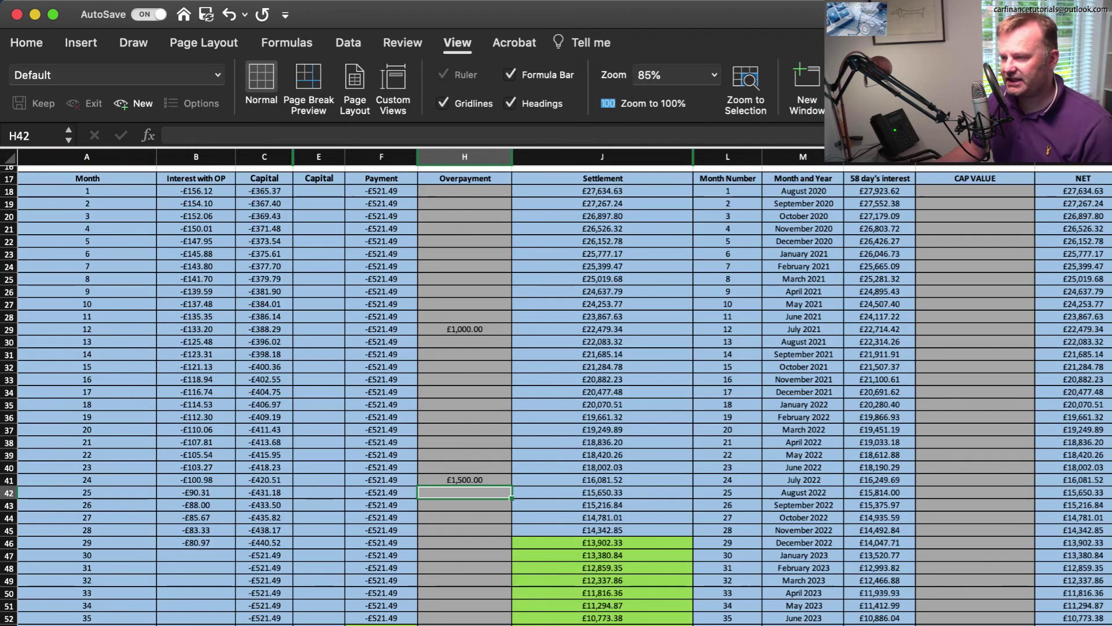
pyautogui.scroll(6, 556, 394)
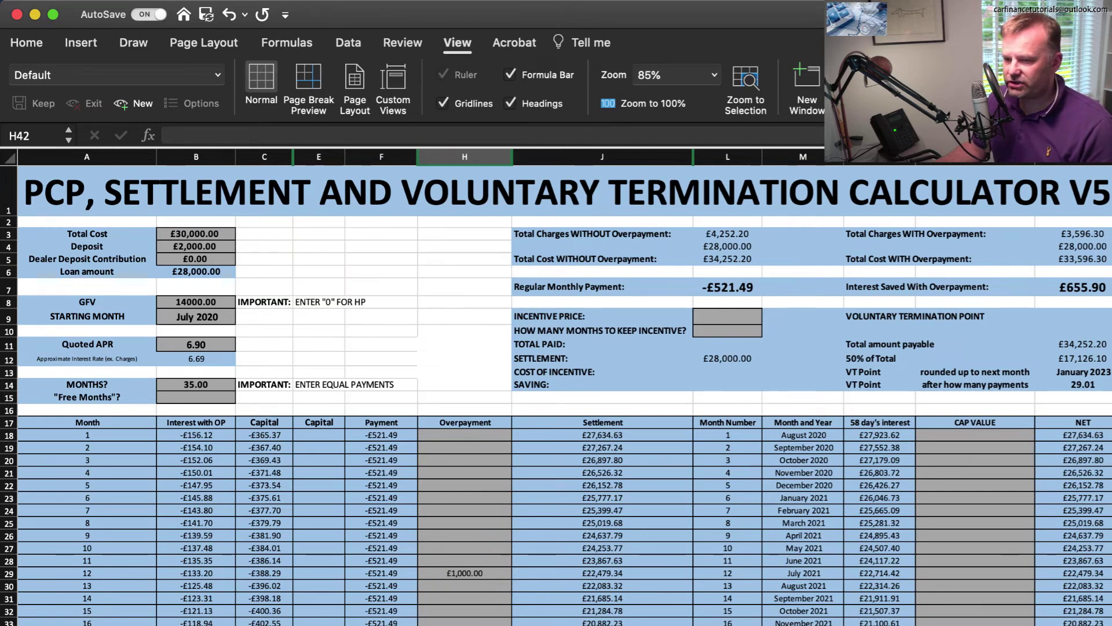
pyautogui.scroll(-20, 557, 394)
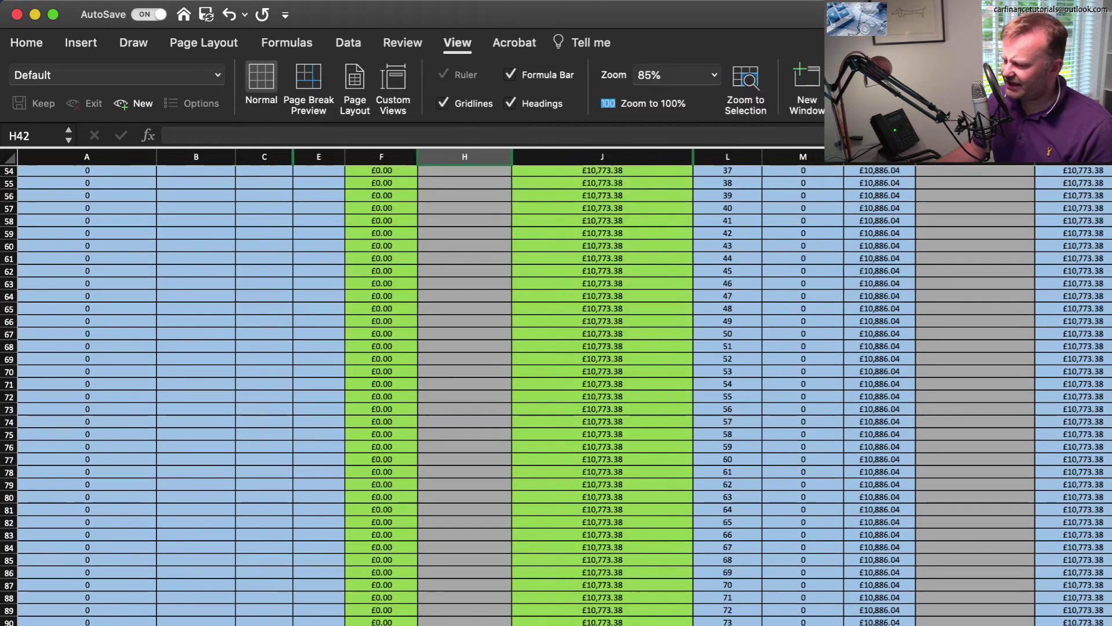
pyautogui.scroll(20, 557, 394)
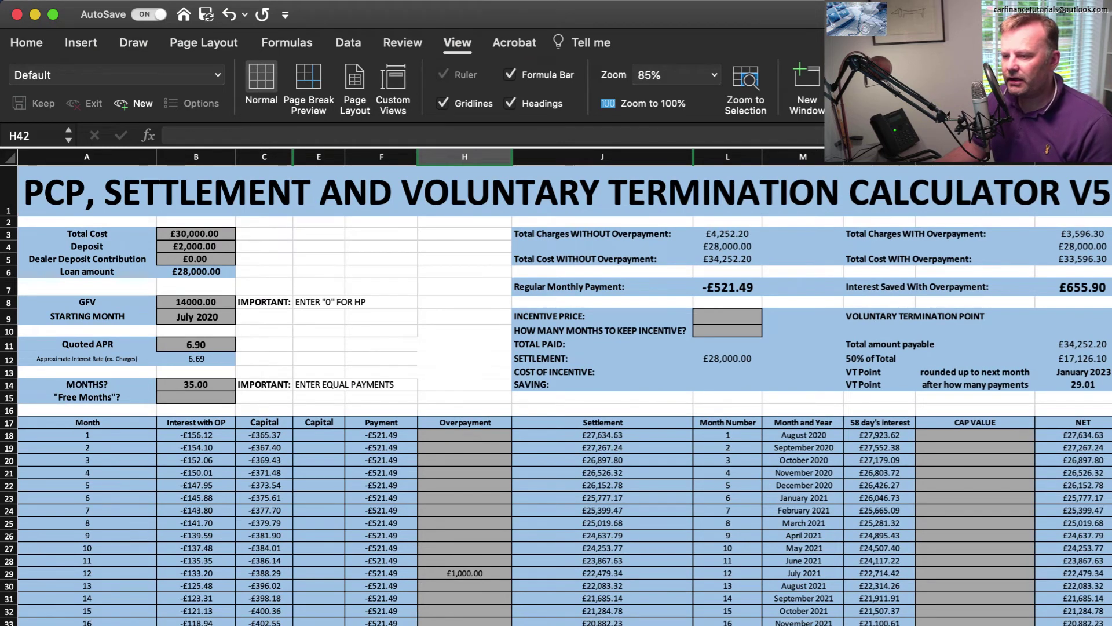
# Step: Remove the month 12 and month 24 overpayments
pyautogui.click(464, 573)
pyautogui.press('Delete')
pyautogui.hotkey('ctrl', 'Down')
pyautogui.press('BackSpace')
pyautogui.press('Return')
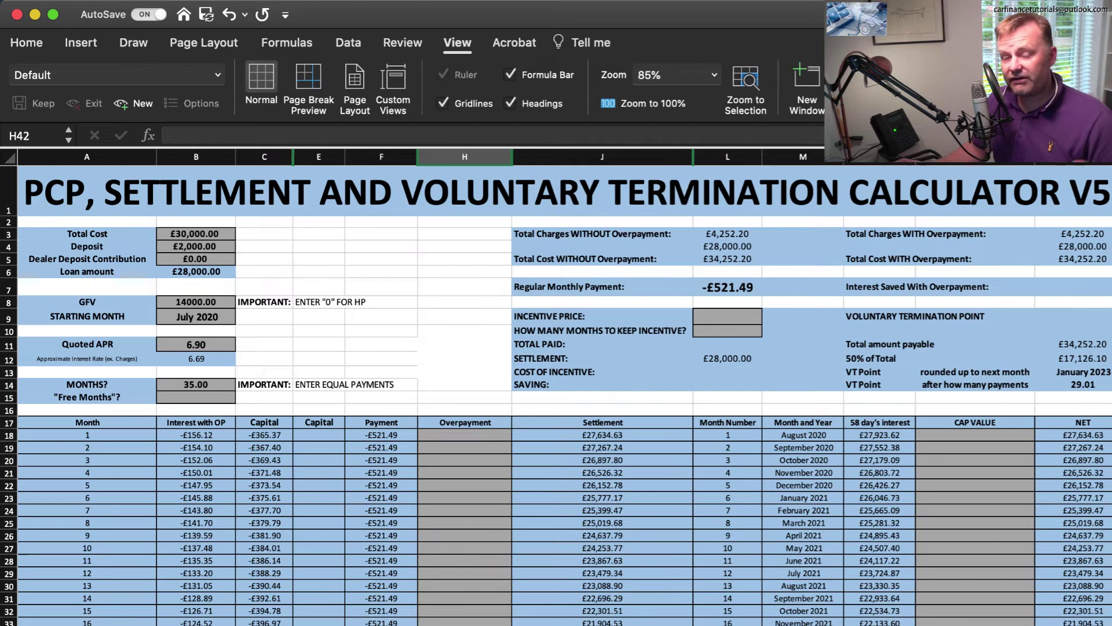
# Step: Set GFV to 0, total cost to £200,000 and clear the deposit
pyautogui.click(196, 302)
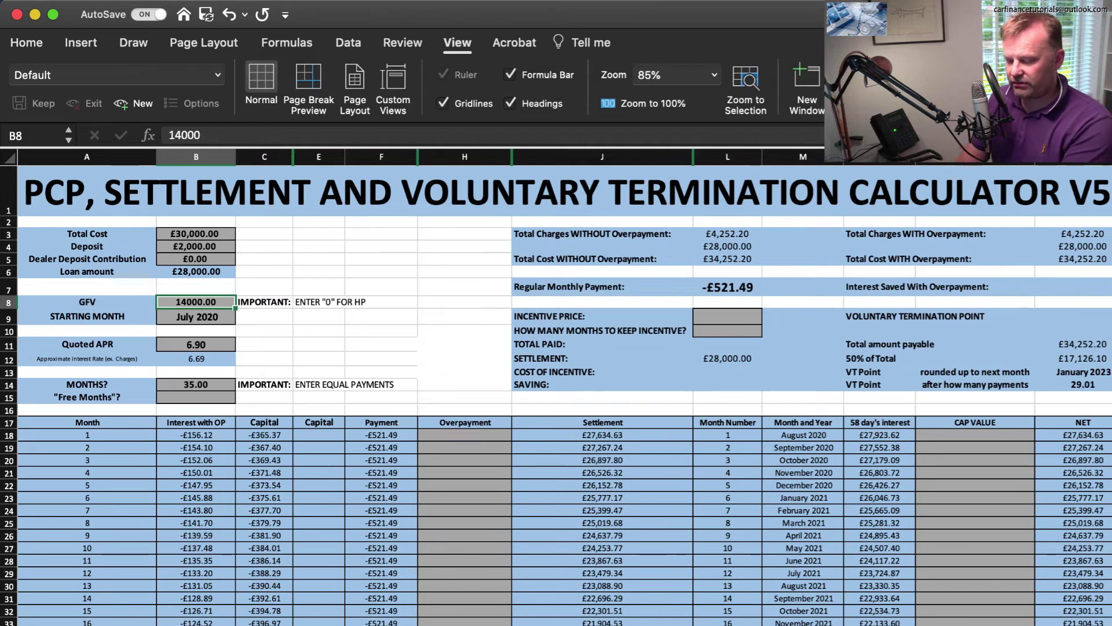
pyautogui.write('0')
pyautogui.press('Return')
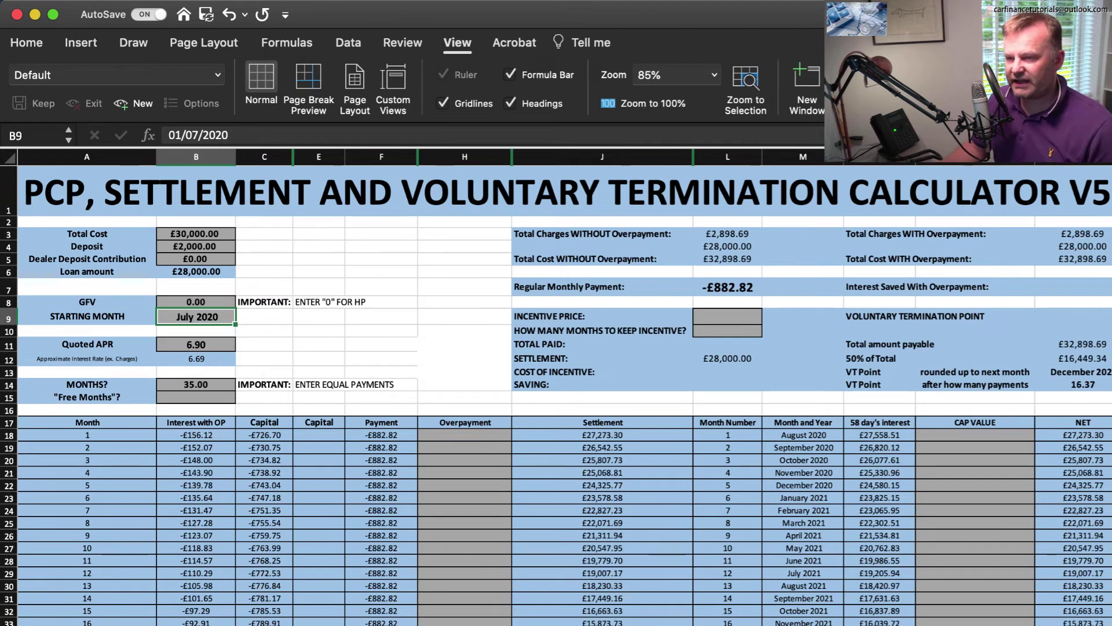
pyautogui.click(195, 234)
pyautogui.write('200,00')
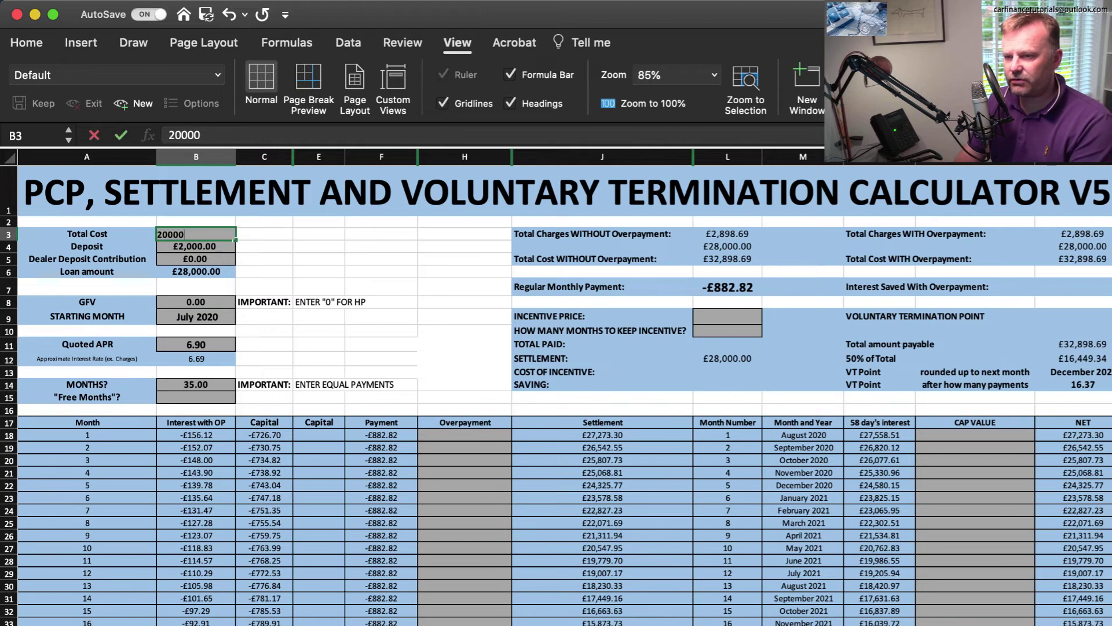
pyautogui.write('0')
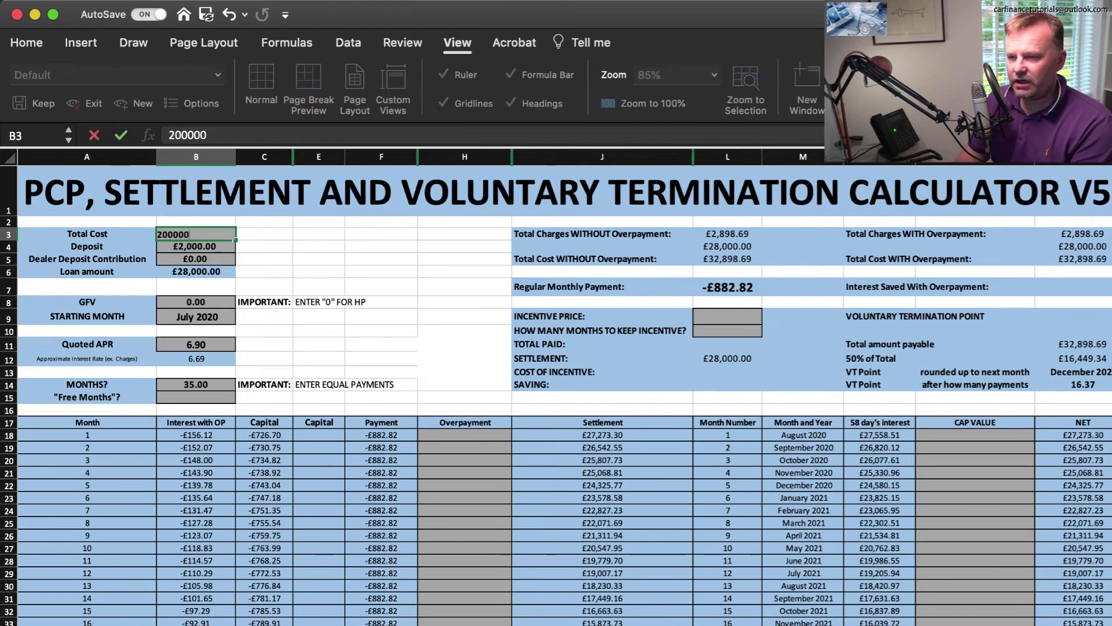
pyautogui.press('Return')
pyautogui.press('BackSpace')
pyautogui.press('Return')
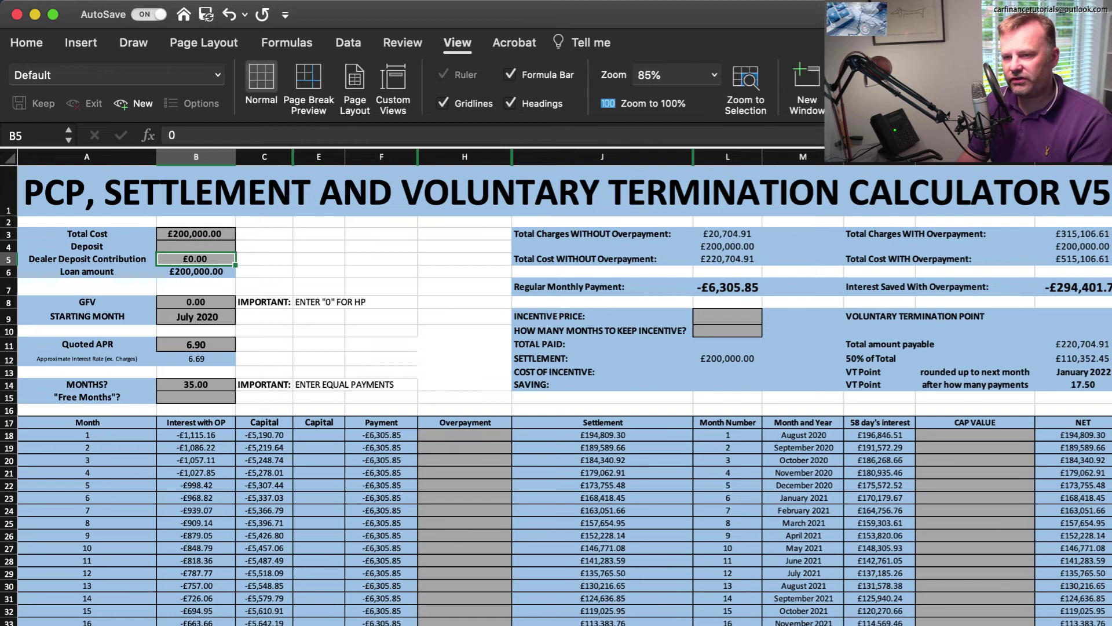
# Step: Set the quoted APR to 1.75 and the term to 300 months
pyautogui.press('Down')
pyautogui.press('Down')
pyautogui.press('Down')
pyautogui.press('Down')
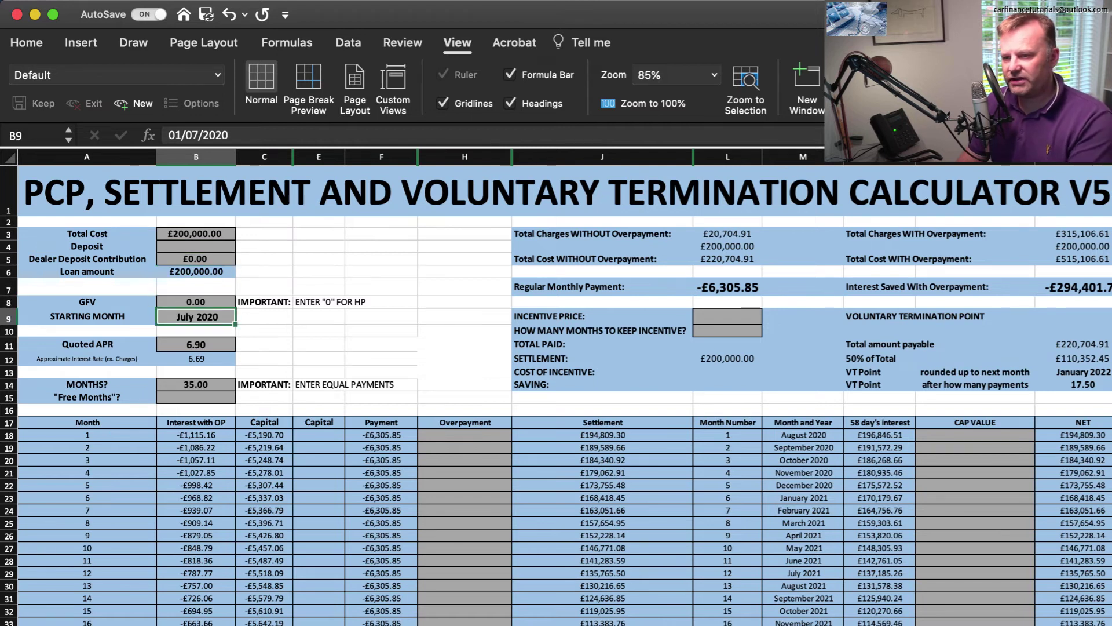
pyautogui.press('Down')
pyautogui.press('Down')
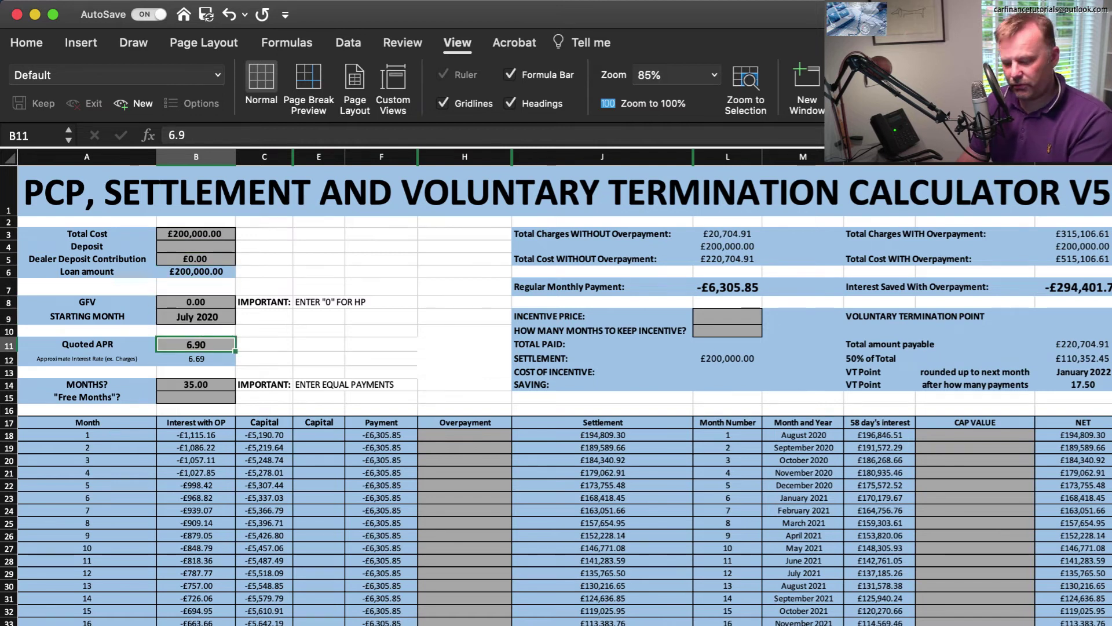
pyautogui.write('1.75')
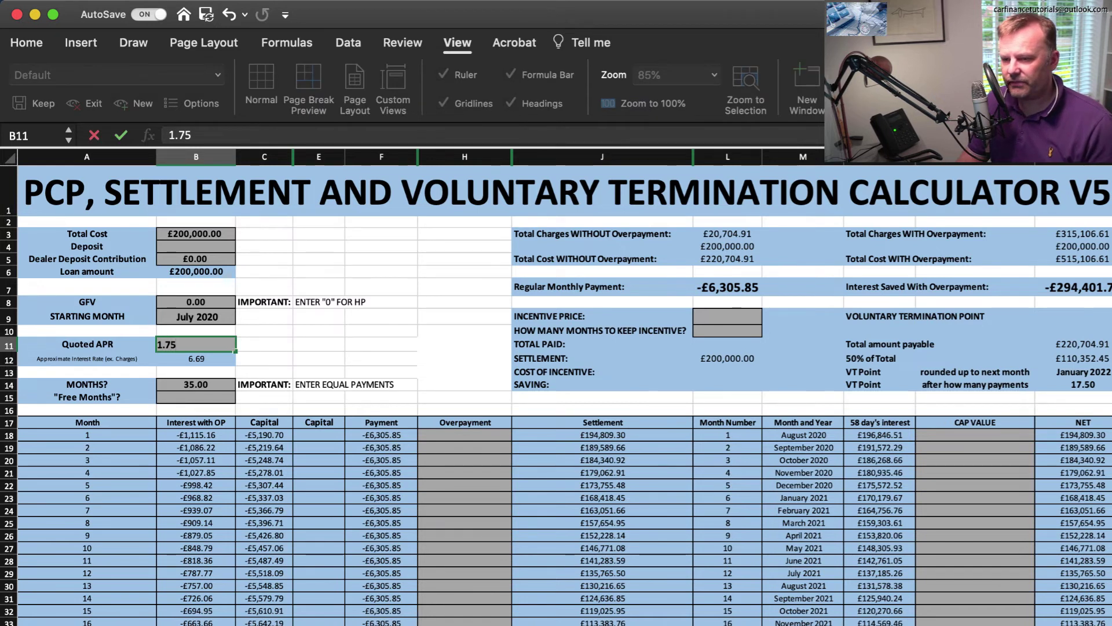
pyautogui.press('Return')
pyautogui.press('Down')
pyautogui.press('Down')
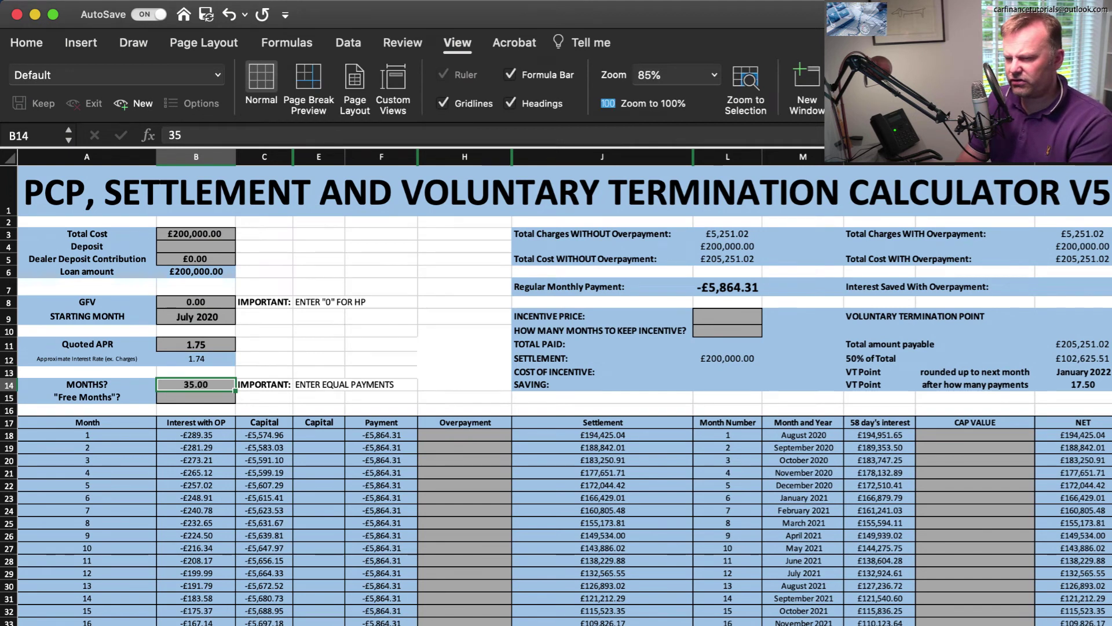
pyautogui.write('300')
pyautogui.press('Return')
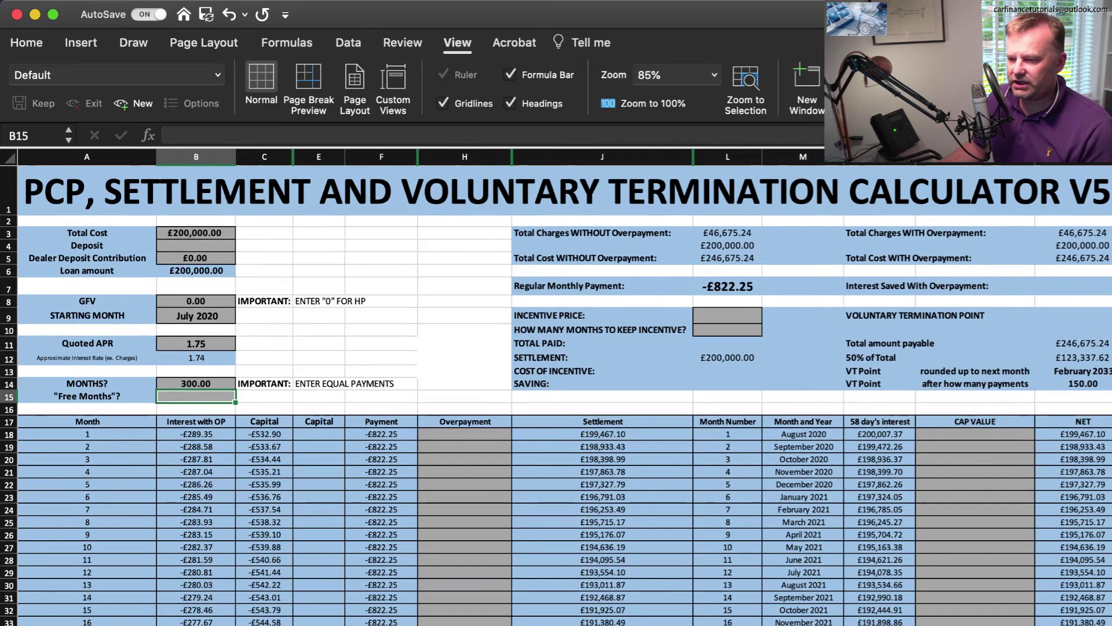
pyautogui.scroll(-20, 556, 394)
pyautogui.scroll(-20, 556, 394)
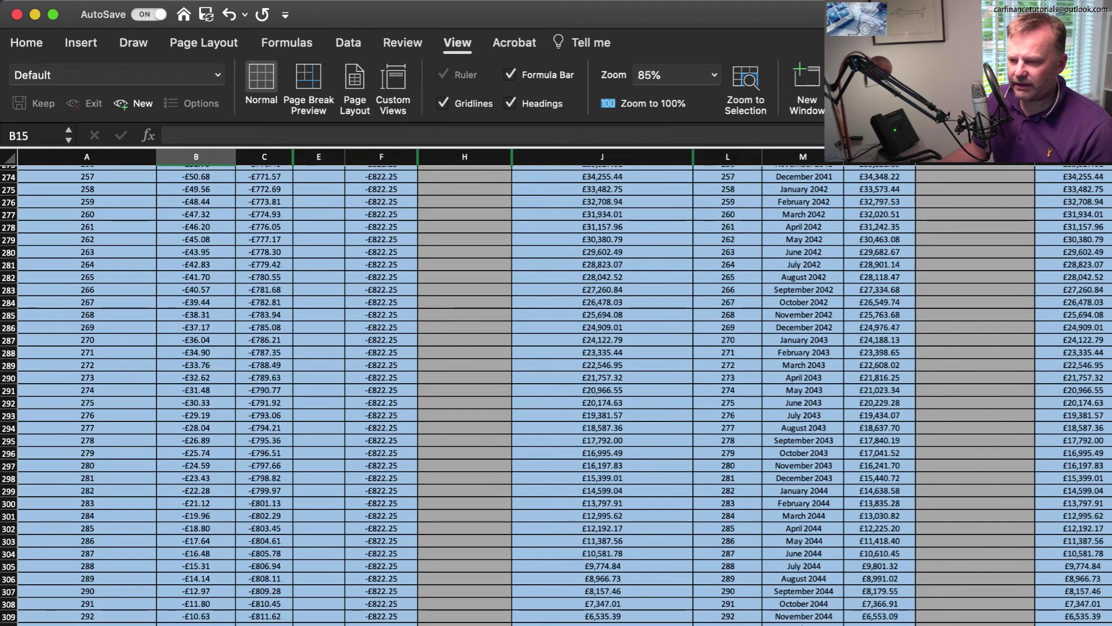
pyautogui.scroll(20, 556, 394)
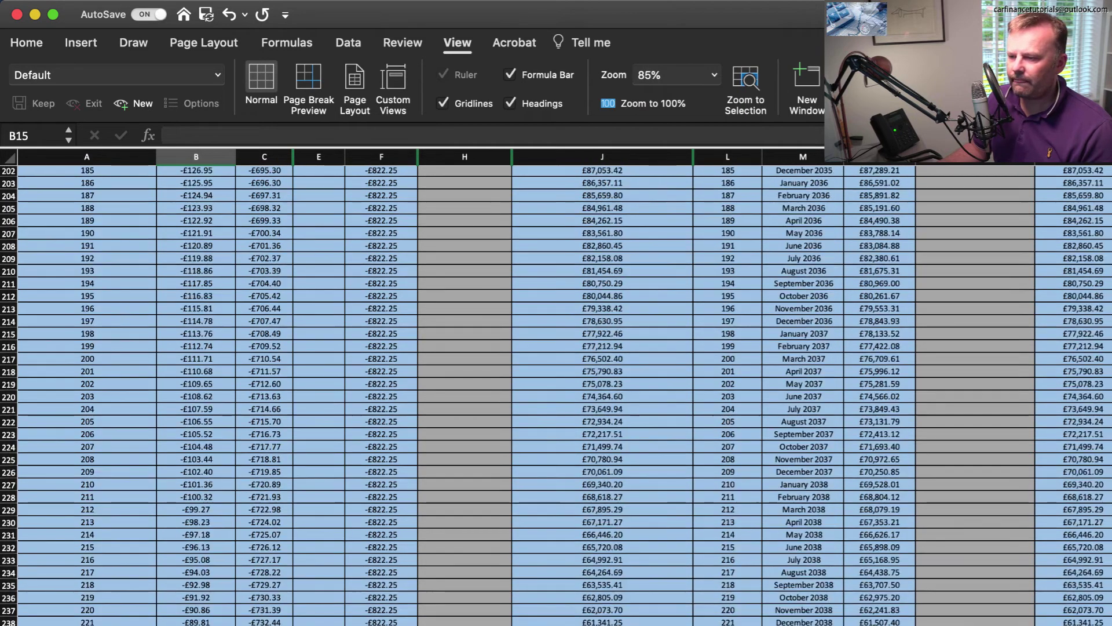
pyautogui.hscroll(2, 557, 394)
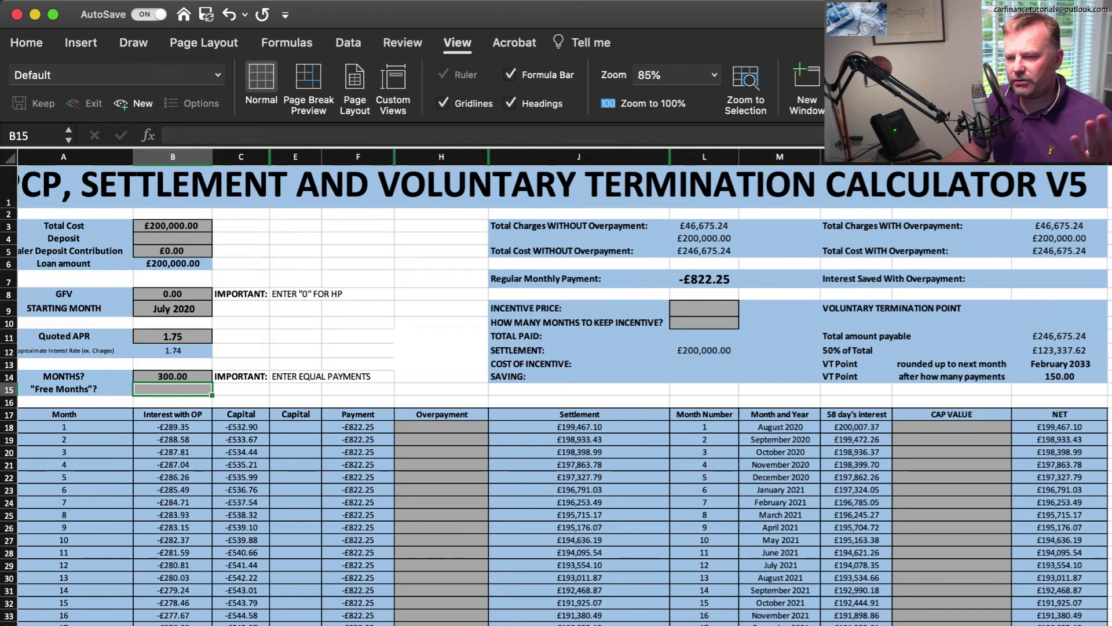
pyautogui.scroll(-3, 556, 394)
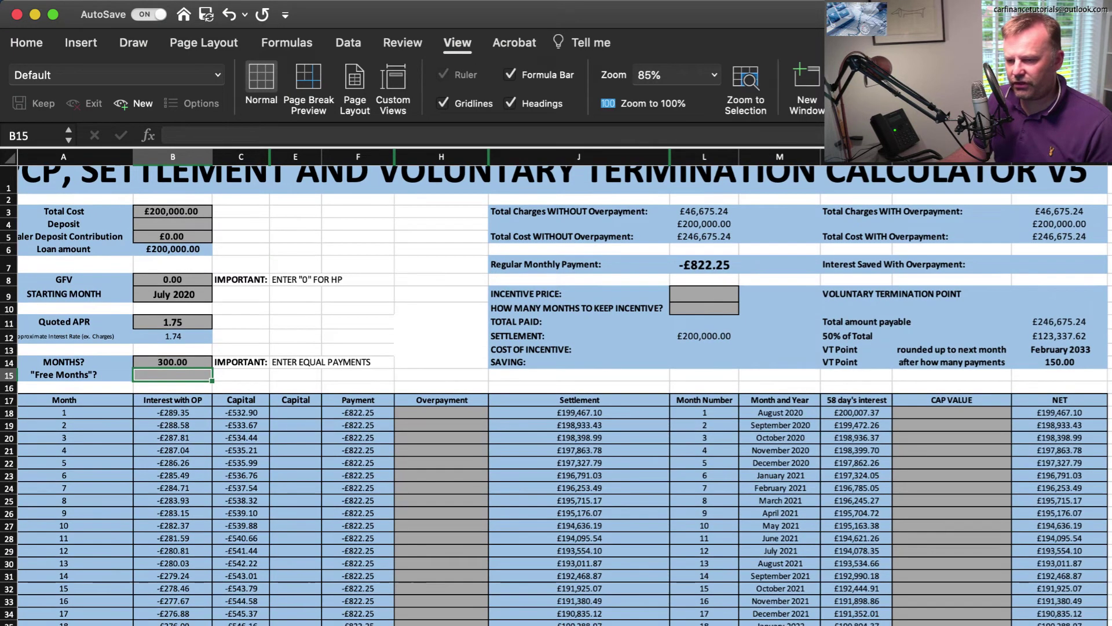
# Step: Enter a 50000 overpayment in month 36 (cell H53)
pyautogui.click(442, 623)
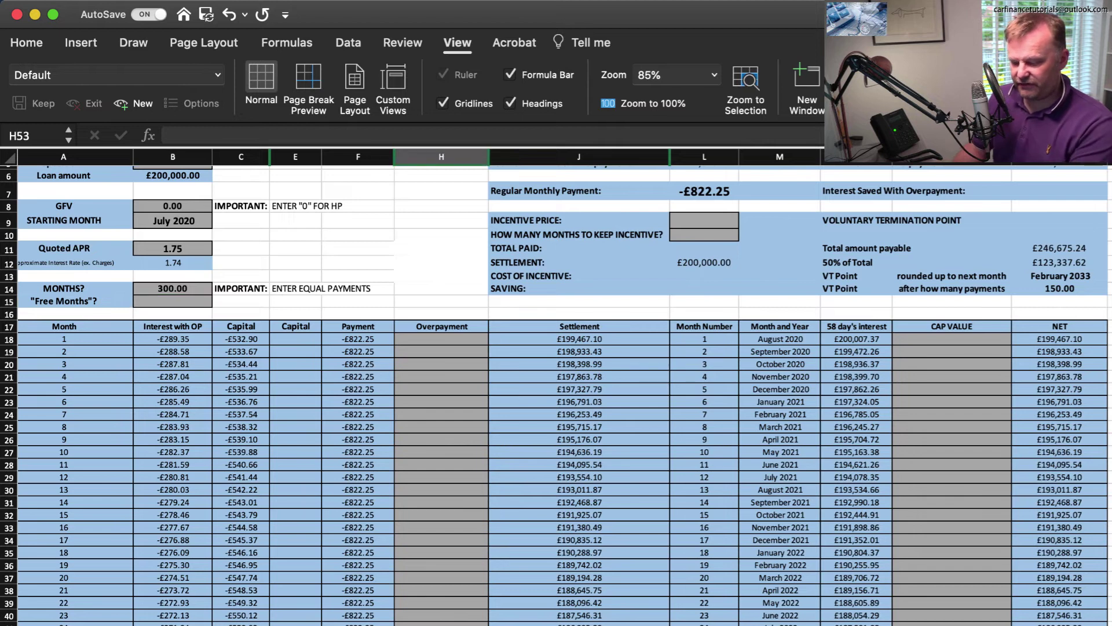
pyautogui.write('50000')
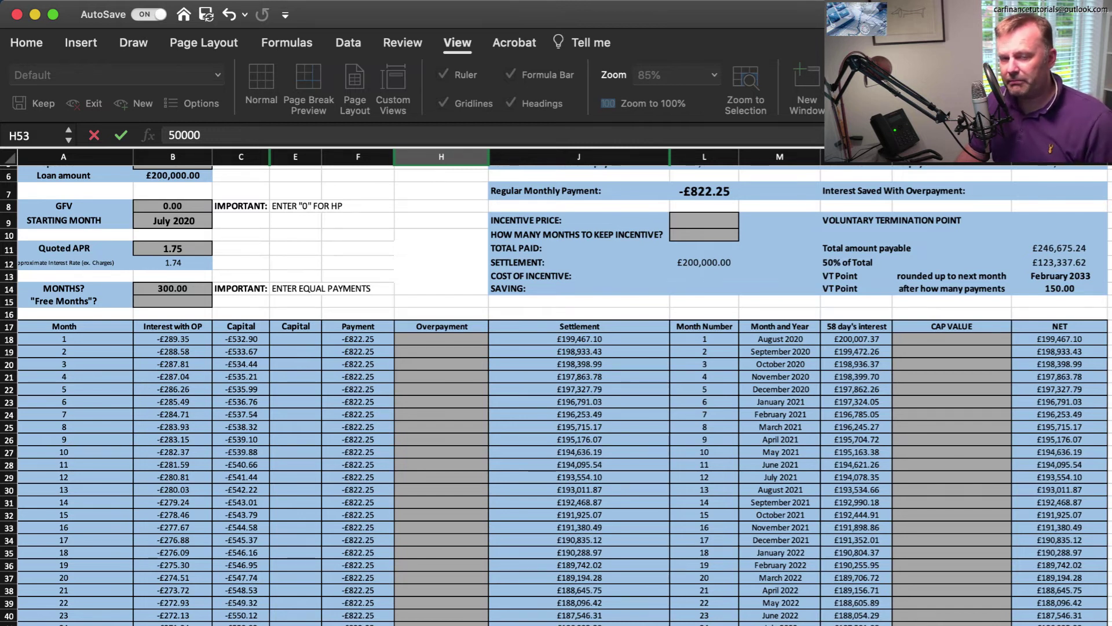
pyautogui.press('Return')
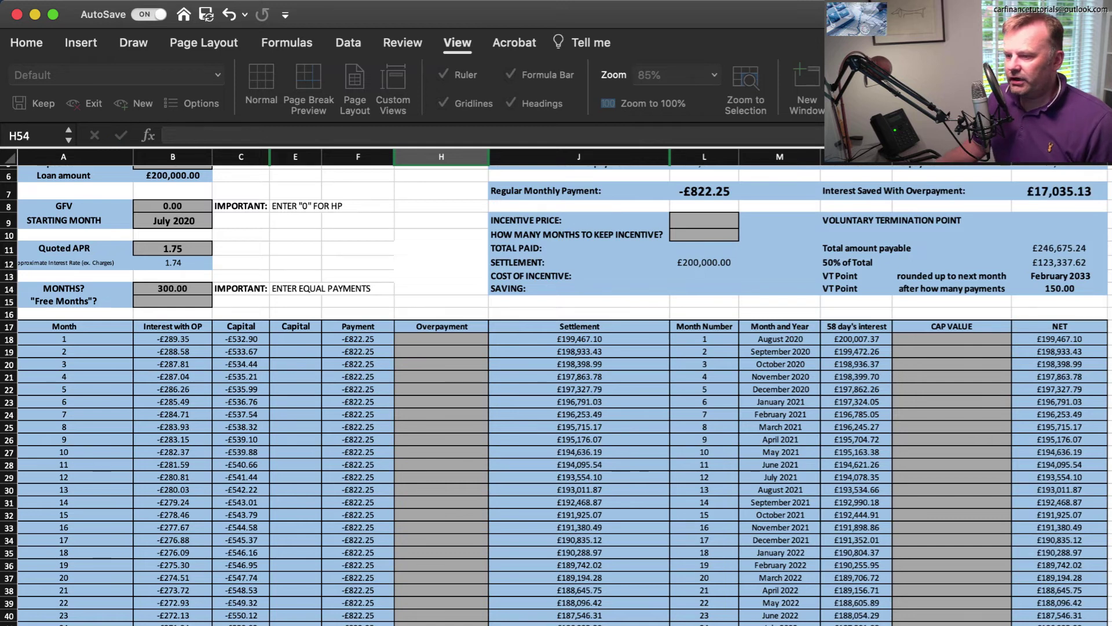
pyautogui.scroll(2, 556, 394)
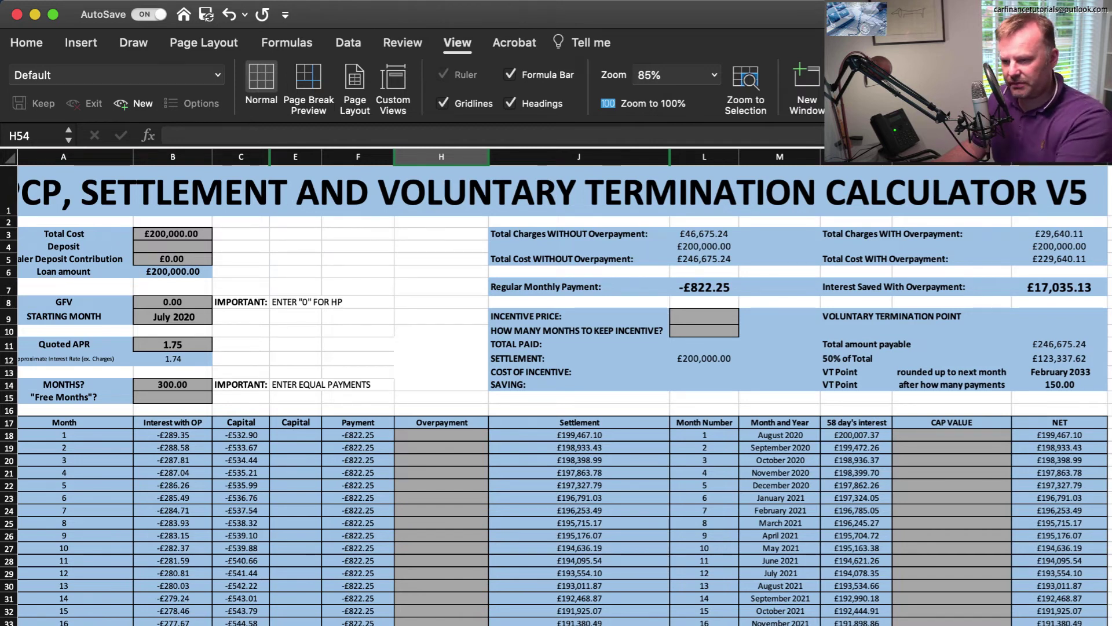
# Step: Scroll through the schedule to month 300, then back up to the calculator totals
pyautogui.scroll(-20, 556, 394)
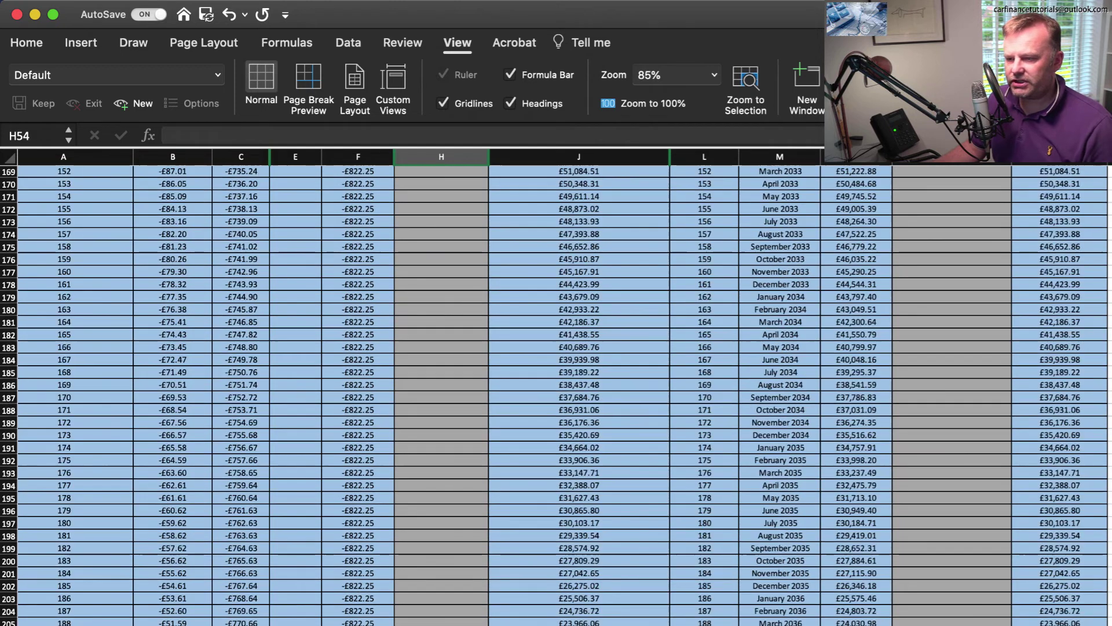
pyautogui.scroll(10, 556, 394)
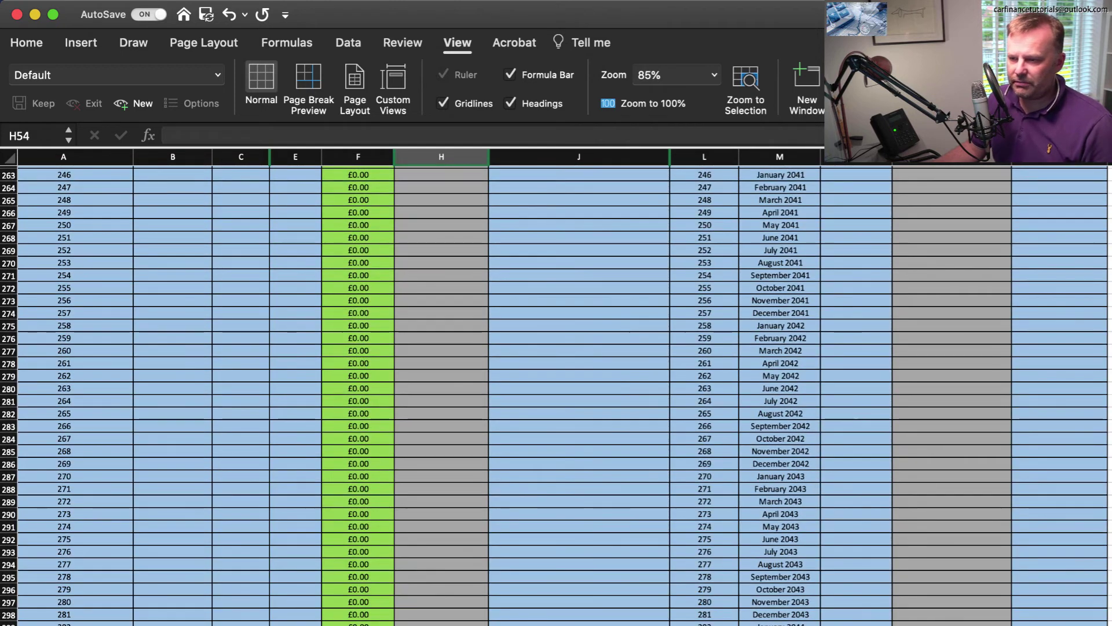
pyautogui.scroll(9, 556, 394)
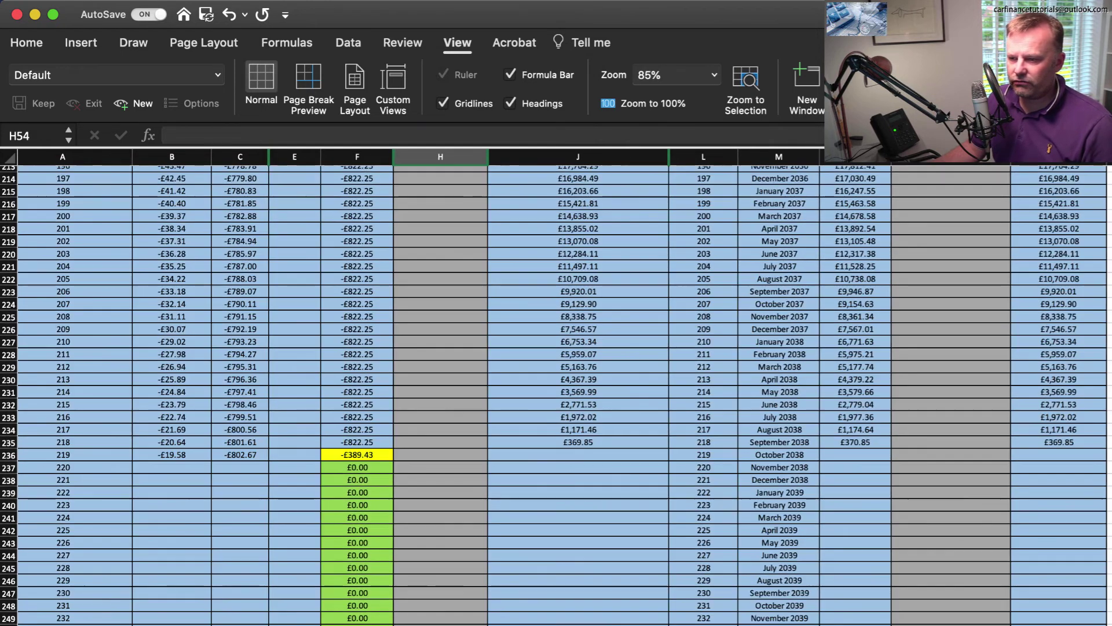
pyautogui.scroll(2, 556, 394)
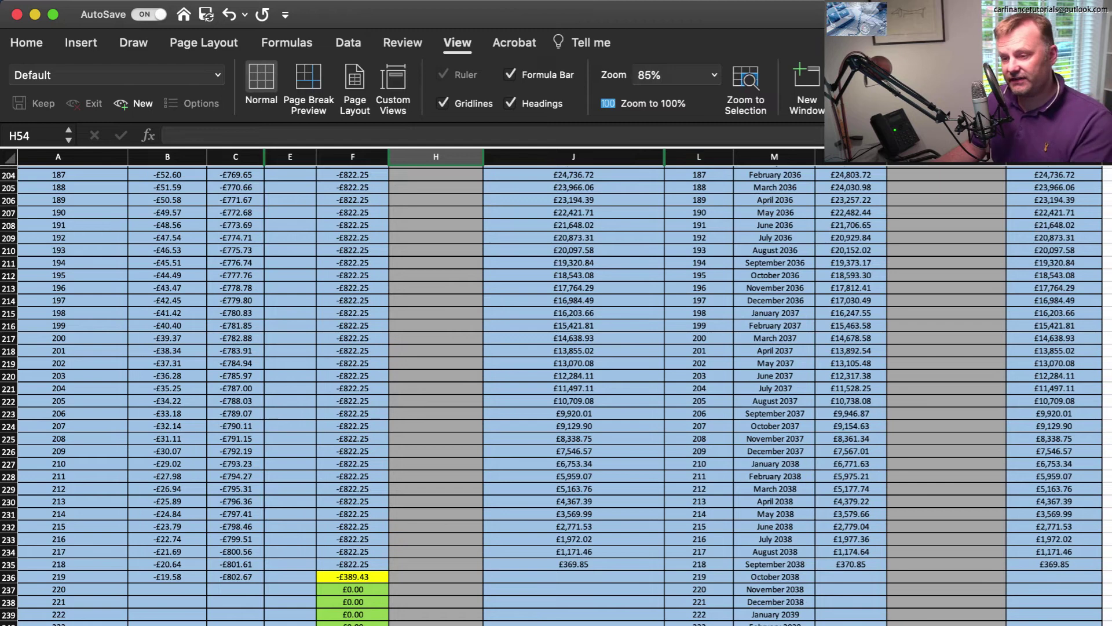
pyautogui.scroll(20, 556, 394)
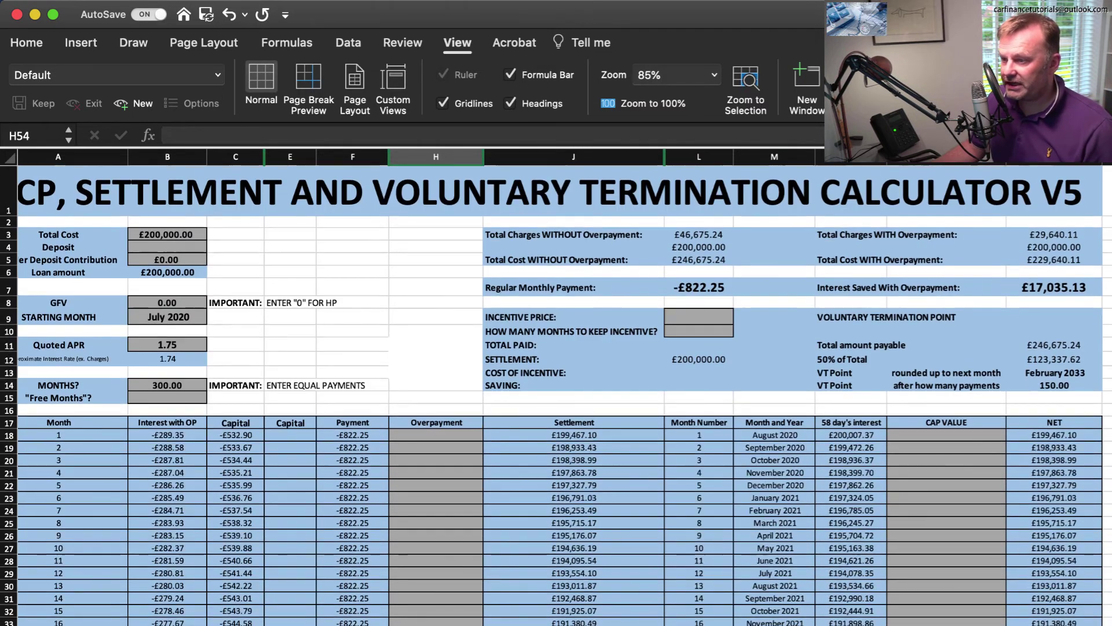
pyautogui.scroll(-20, 556, 394)
pyautogui.scroll(-15, 556, 394)
pyautogui.scroll(5, 556, 394)
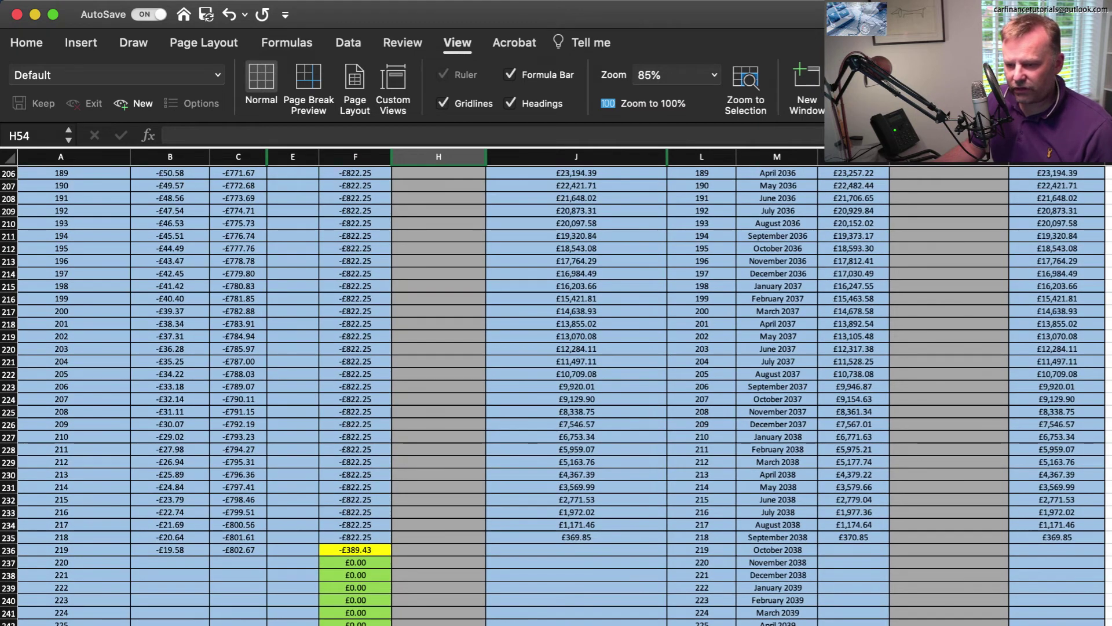
pyautogui.hscroll(-2, 556, 394)
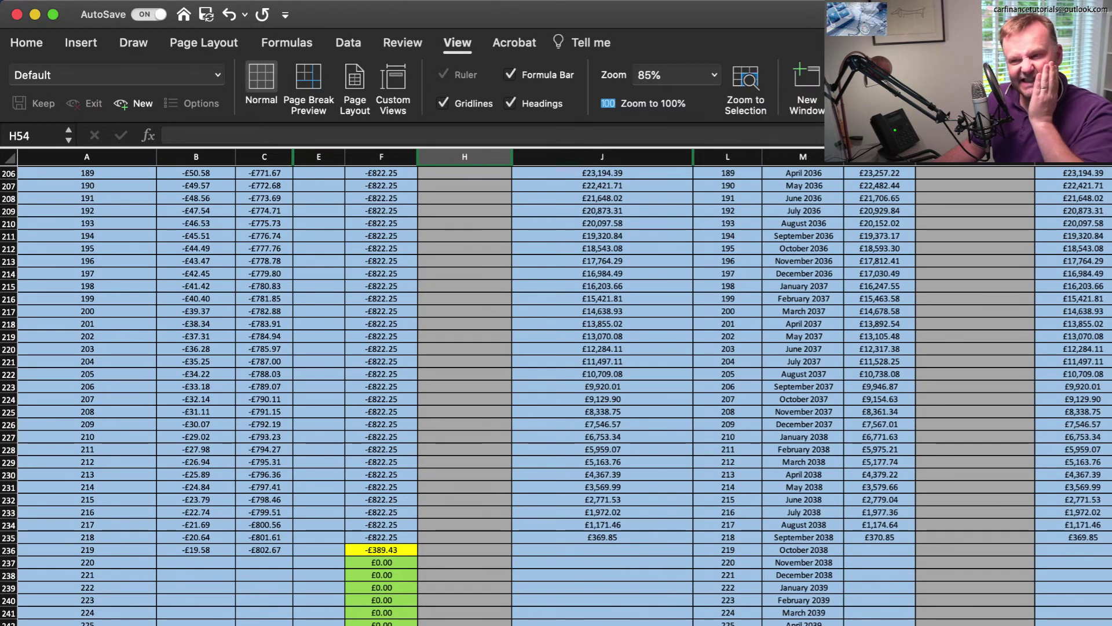
pyautogui.scroll(-10, 556, 394)
pyautogui.scroll(15, 557, 394)
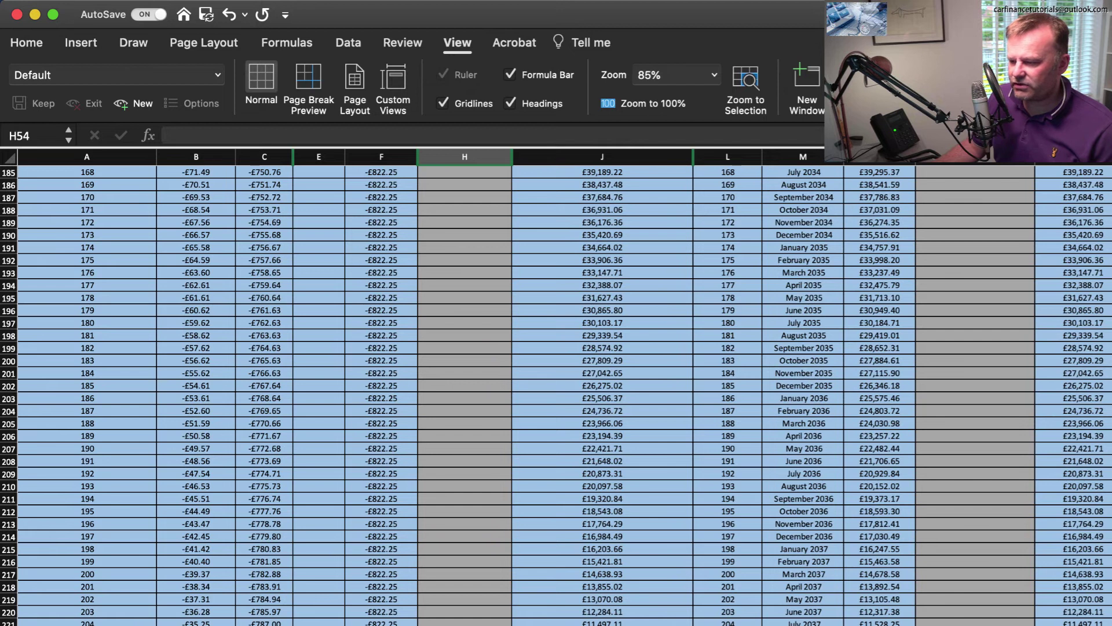
pyautogui.scroll(-12, 556, 394)
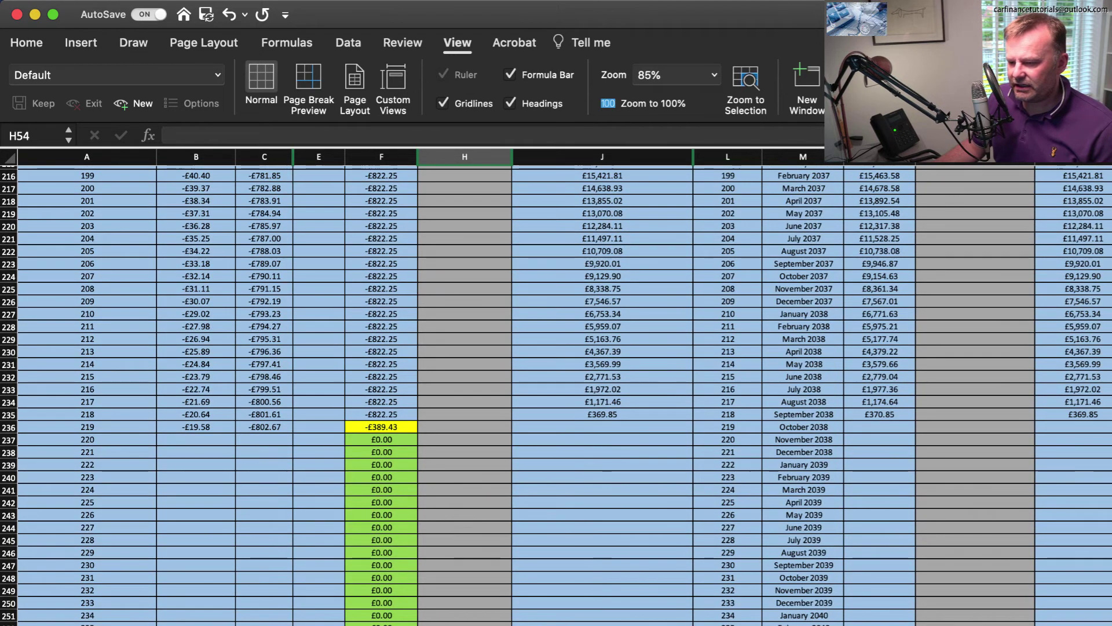
pyautogui.scroll(-5, 556, 394)
pyautogui.scroll(-6, 557, 394)
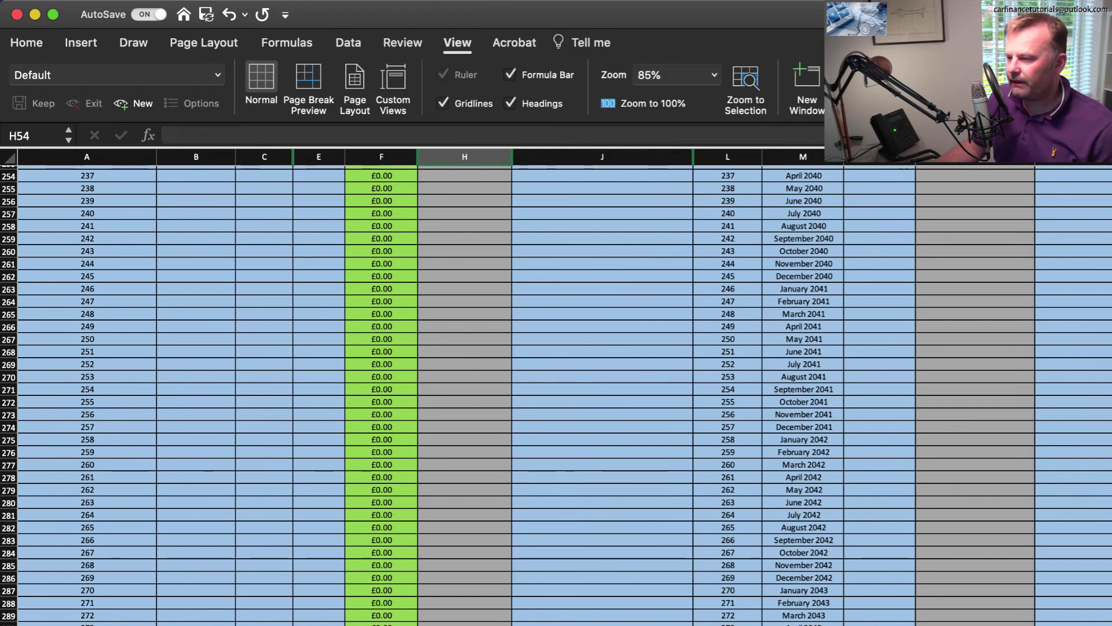
pyautogui.scroll(20, 556, 394)
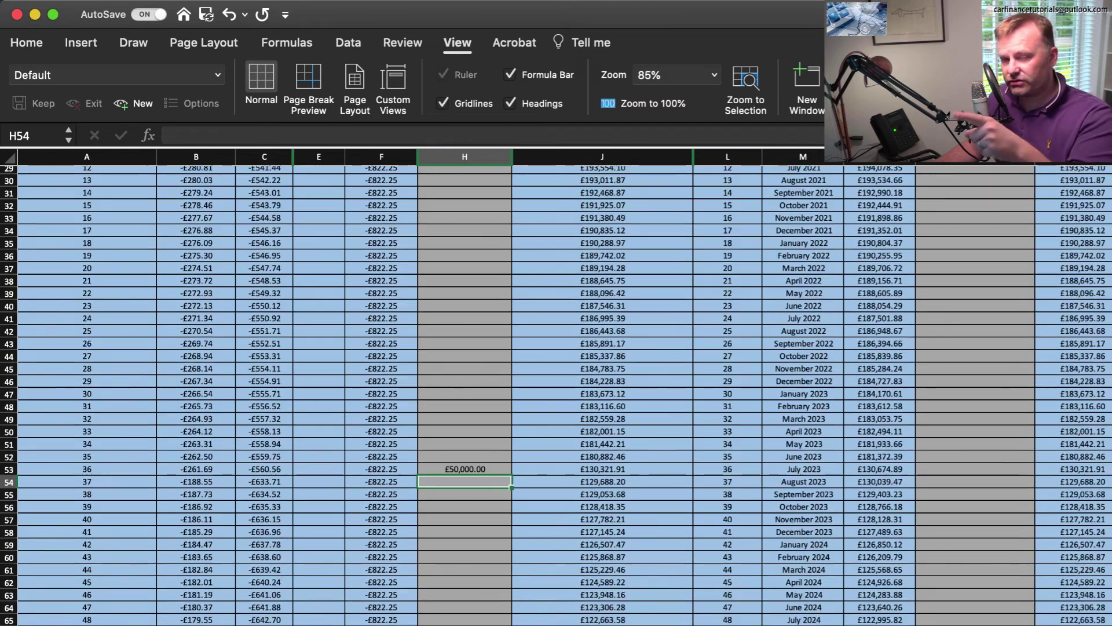
pyautogui.scroll(-8, 556, 394)
pyautogui.scroll(-20, 556, 394)
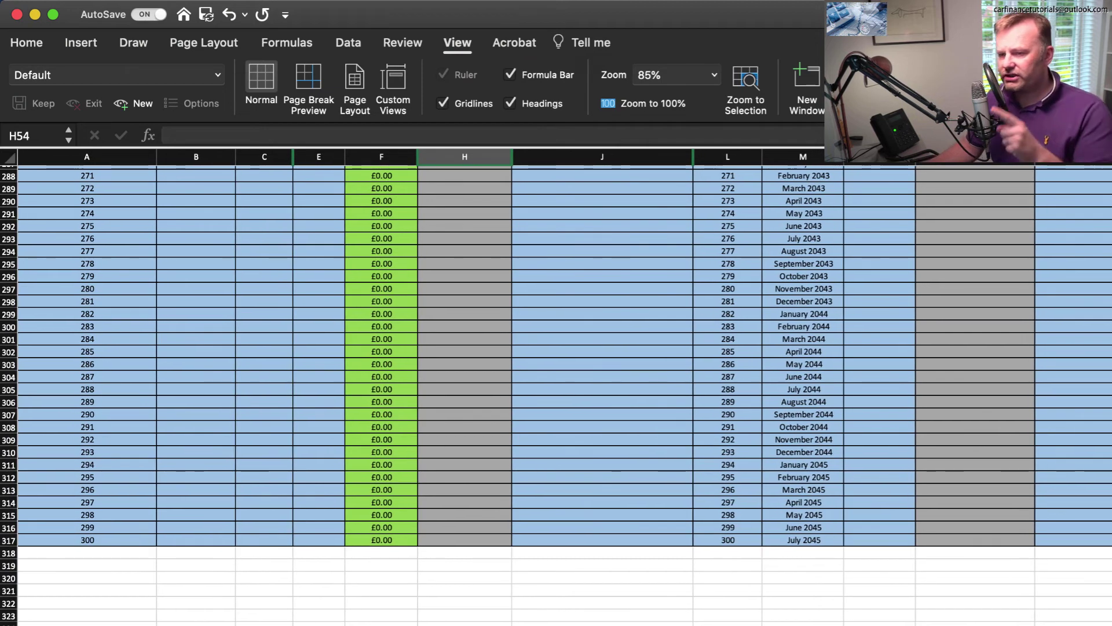
pyautogui.scroll(15, 556, 394)
pyautogui.scroll(20, 556, 394)
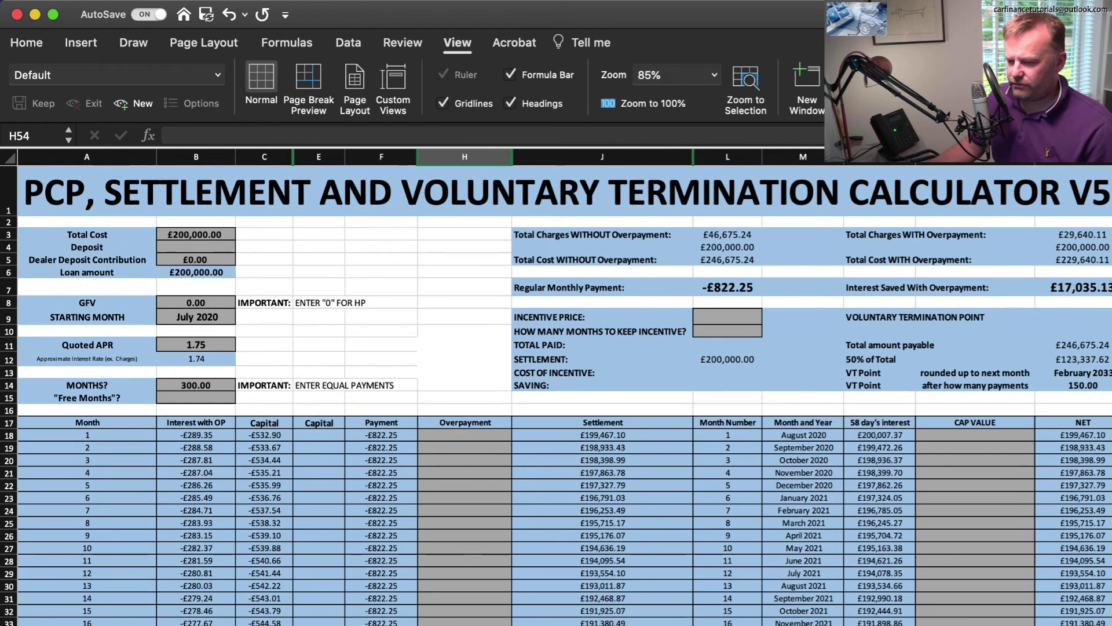
# Step: Delete the 50000 overpayment in H53 and review the restored totals
pyautogui.press('Up')
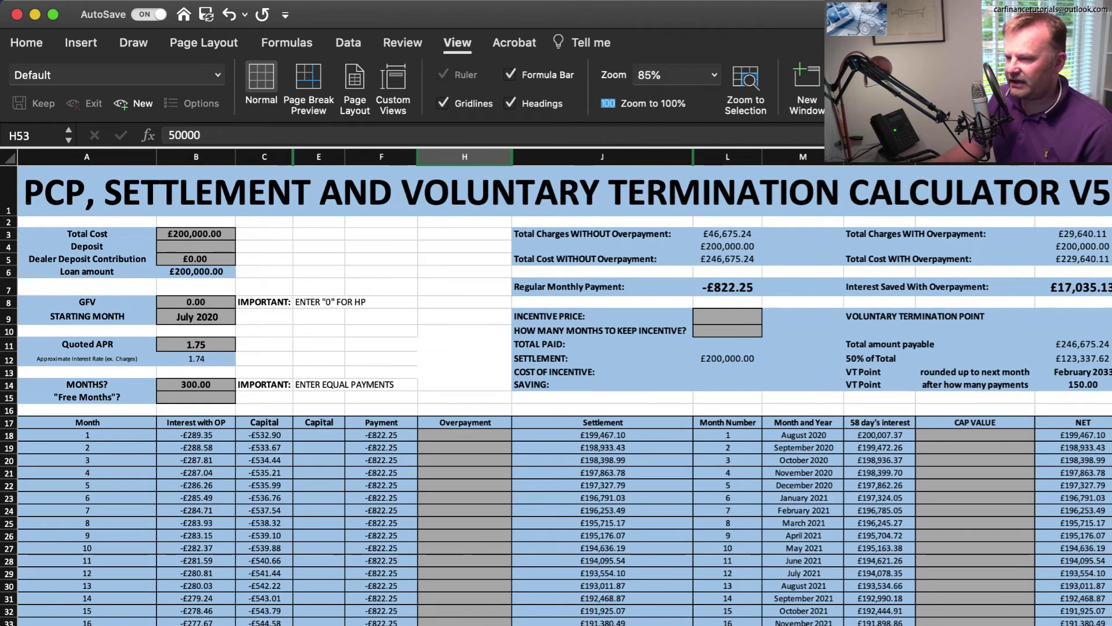
pyautogui.press('BackSpace')
pyautogui.press('Return')
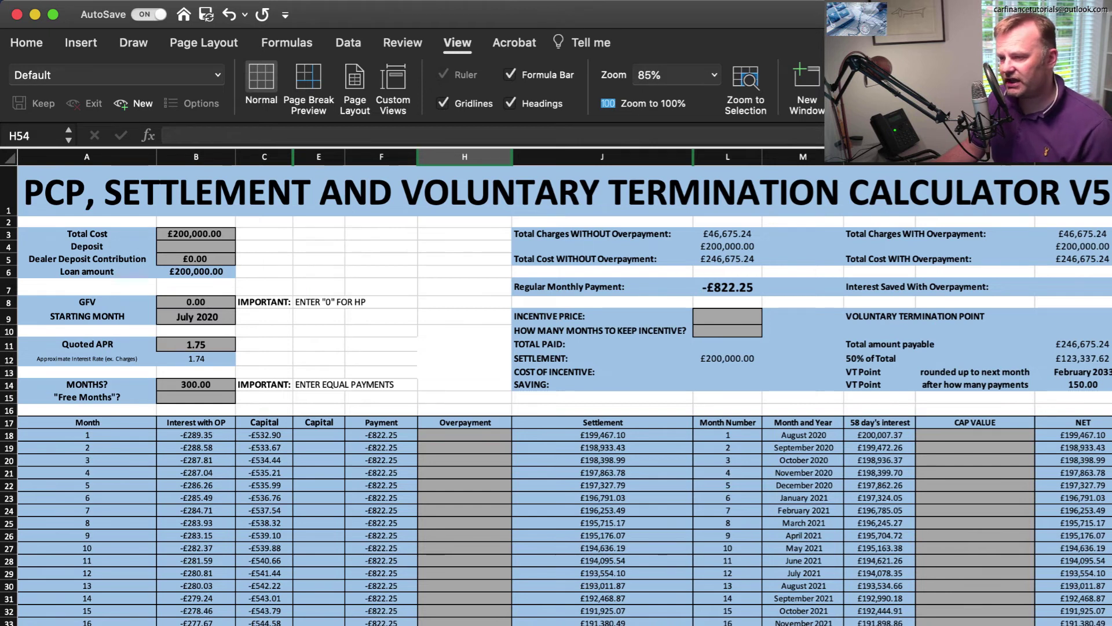
pyautogui.scroll(-15, 556, 394)
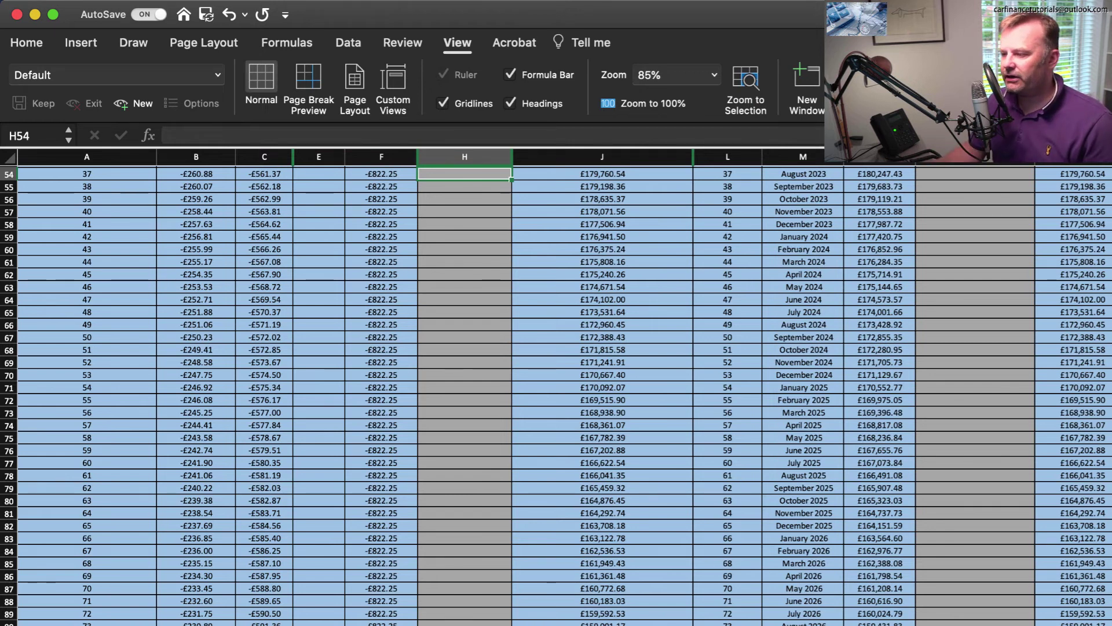
pyautogui.scroll(15, 556, 388)
pyautogui.scroll(1, 556, 388)
pyautogui.hscroll(-3, 557, 388)
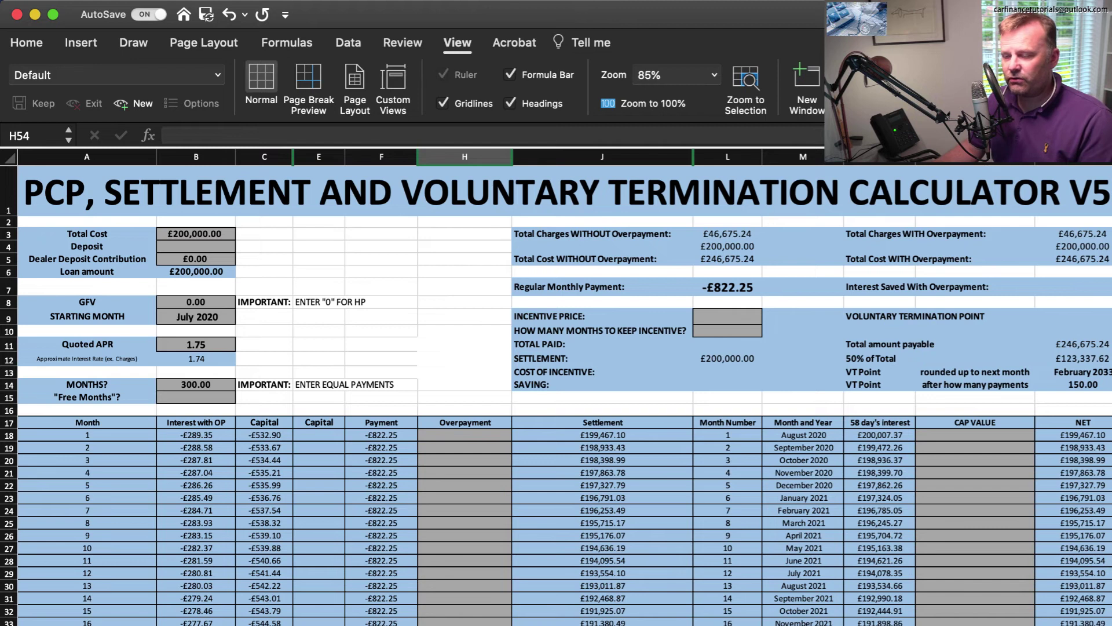
pyautogui.scroll(-1, 556, 388)
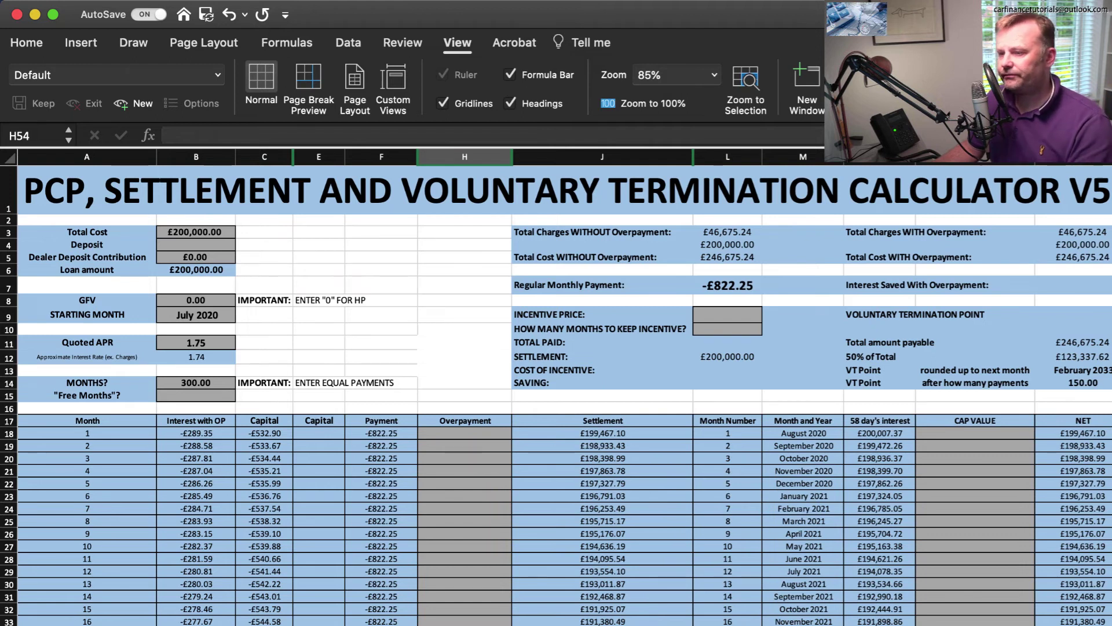
pyautogui.scroll(-1, 556, 389)
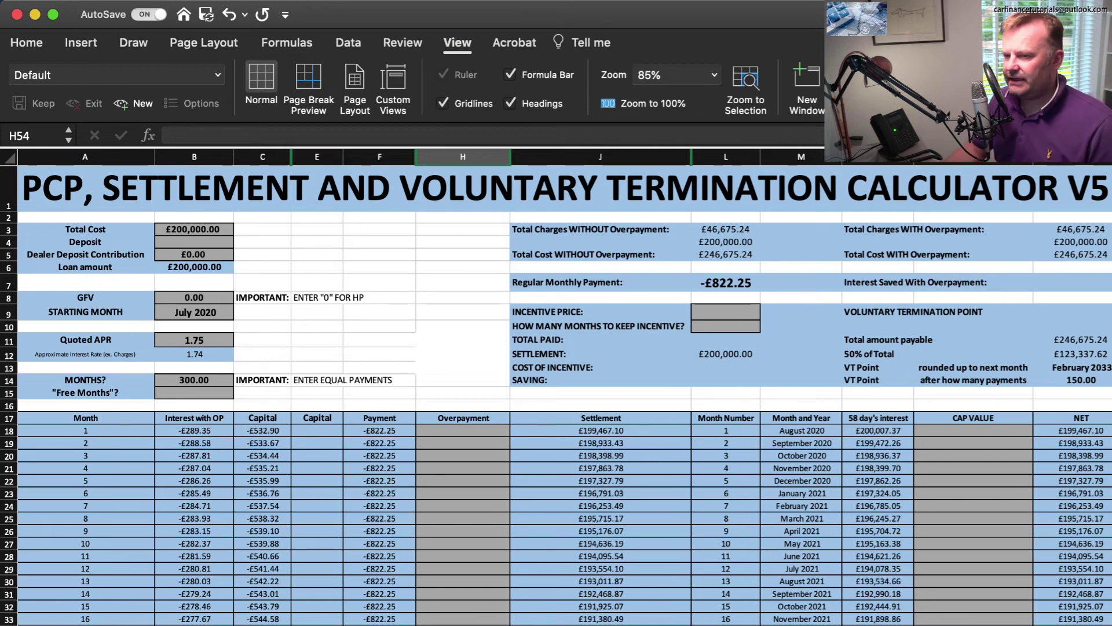
# Step: Enter a £30,000 total cost, £2,000 deposit and 12000 GFV in B3, B4 and B8
pyautogui.click(194, 229)
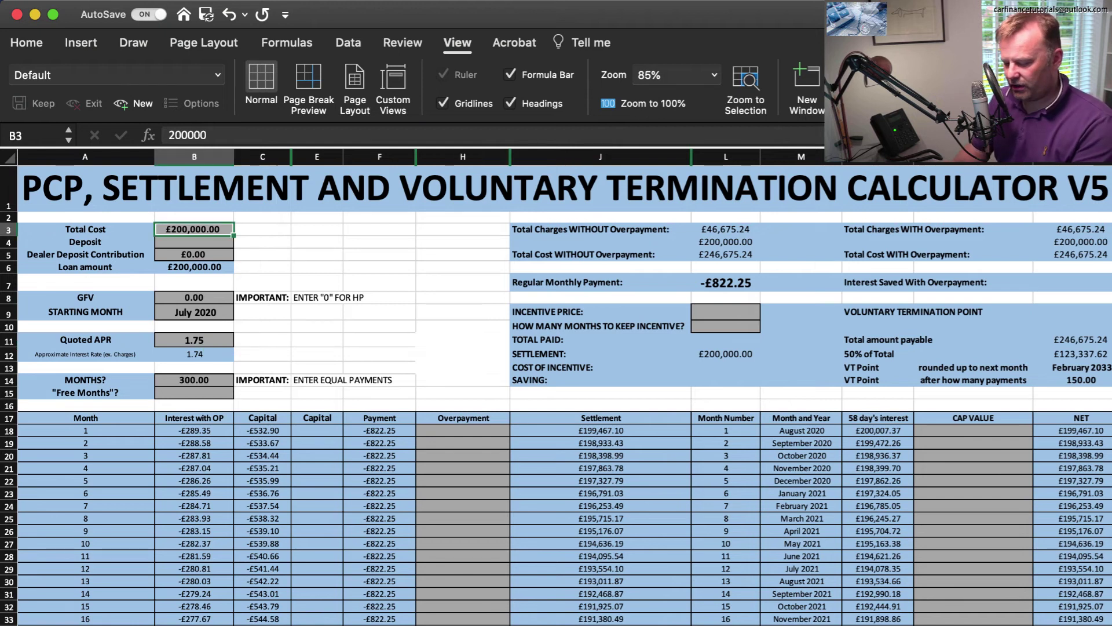
pyautogui.write('30000')
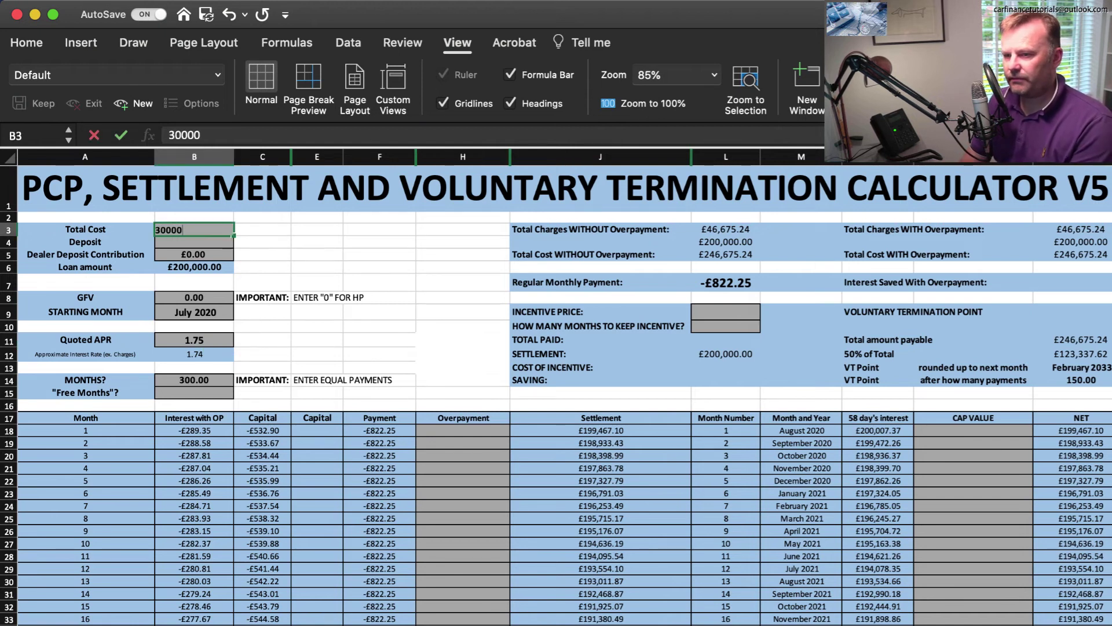
pyautogui.press('Return')
pyautogui.write('2000')
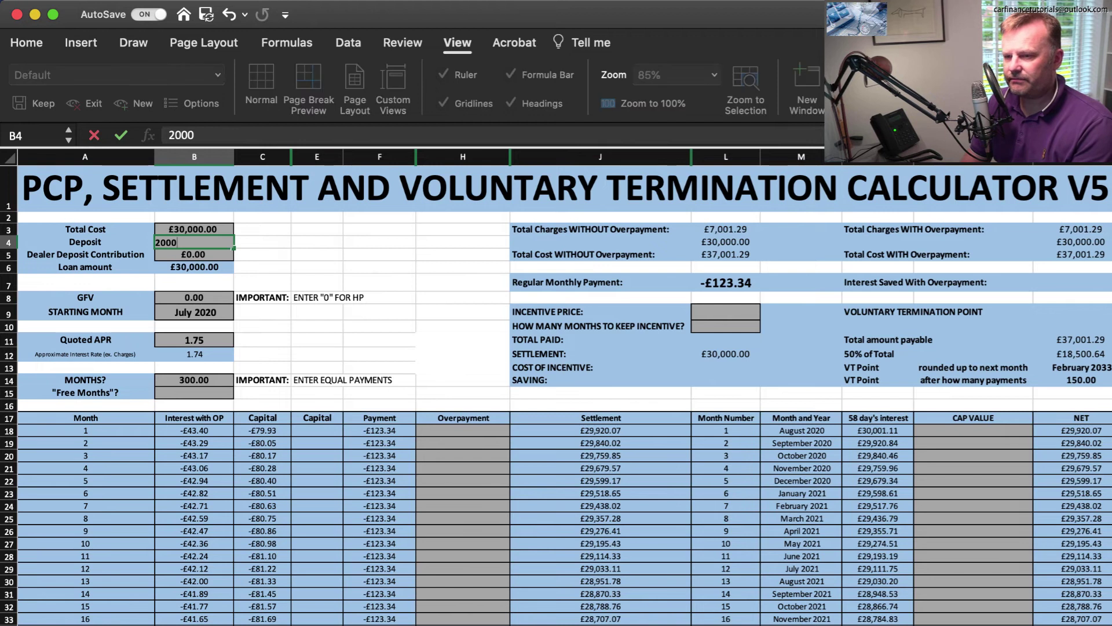
pyautogui.press('Return')
pyautogui.press('Return')
pyautogui.press('Return')
pyautogui.press('Return')
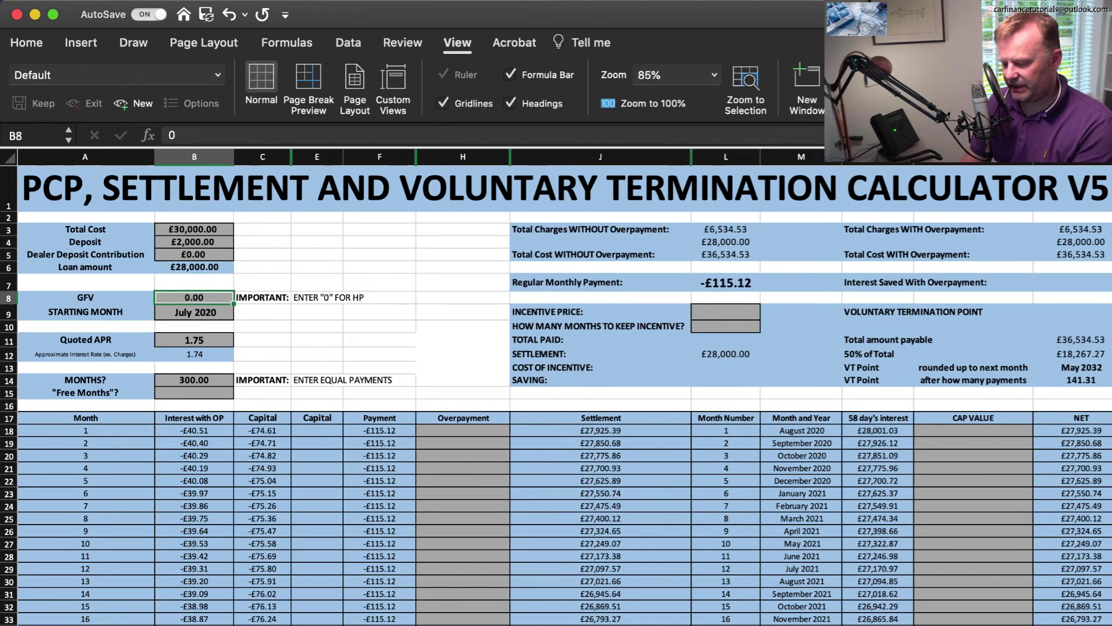
pyautogui.write('12000')
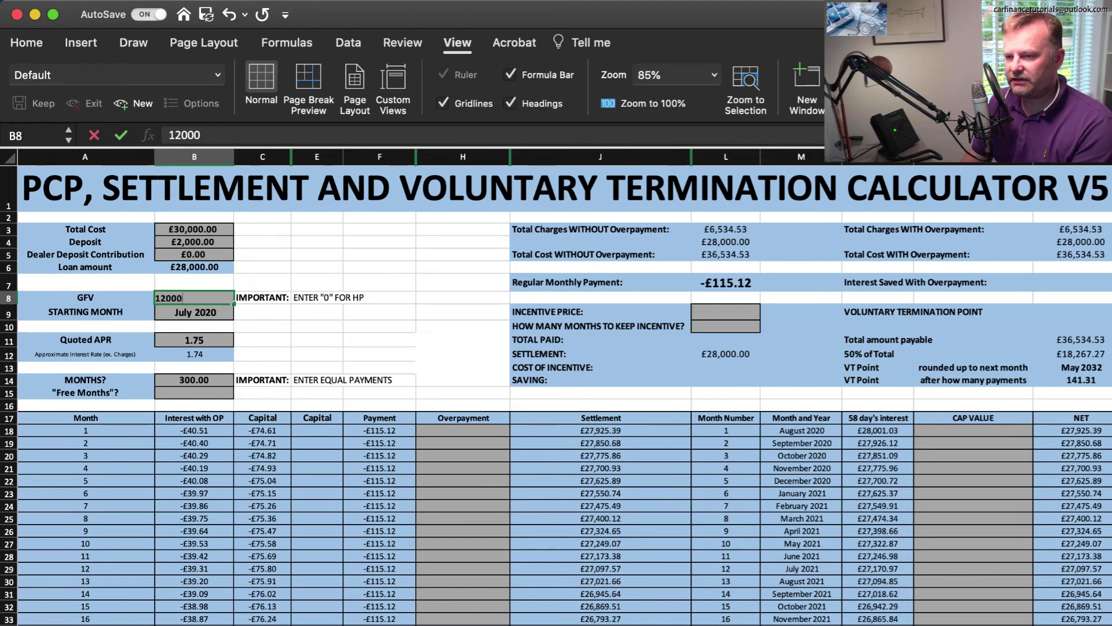
pyautogui.press('Return')
# Step: Set the APR to 10.9 and the term in B14 to 47 months
pyautogui.press('Return')
pyautogui.press('Return')
pyautogui.write('10.9')
pyautogui.press('Return')
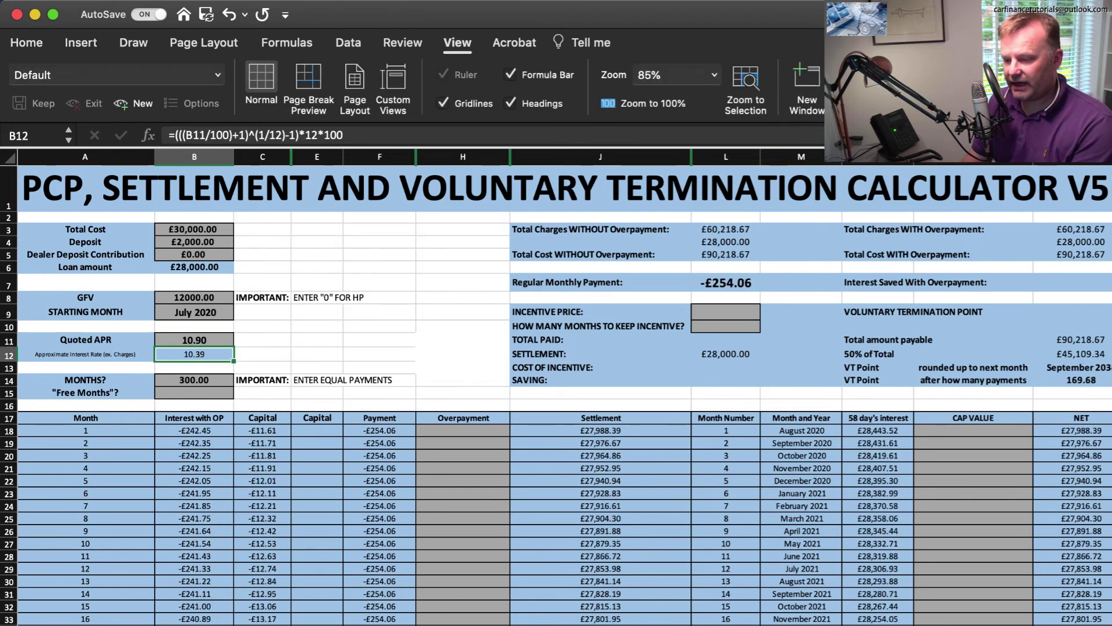
pyautogui.click(194, 379)
pyautogui.write('47')
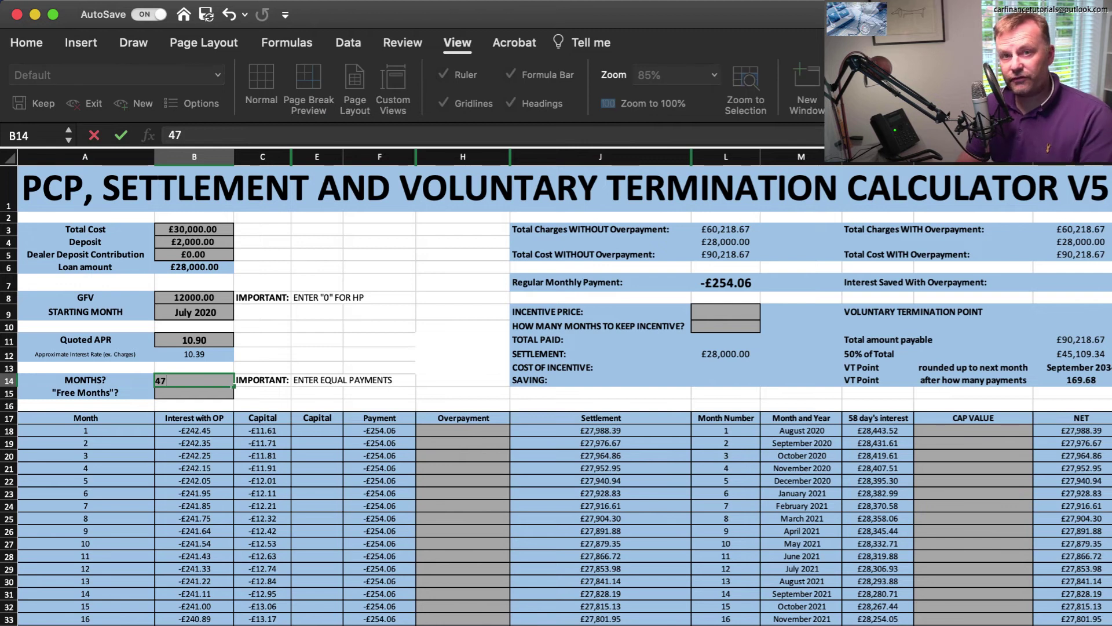
pyautogui.press('Return')
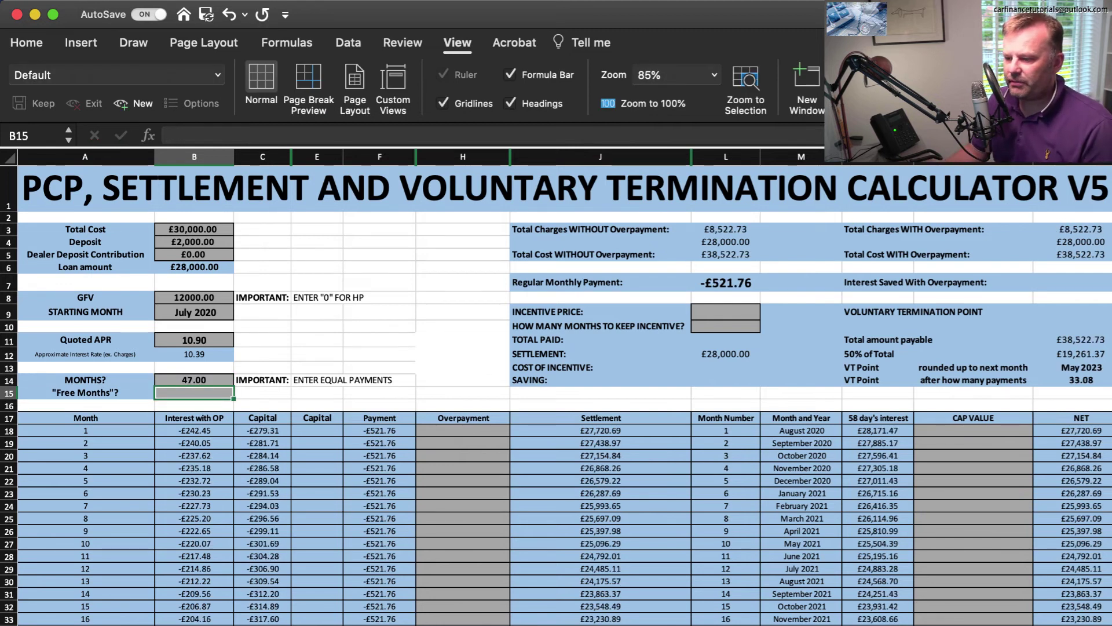
pyautogui.hscroll(1, 556, 406)
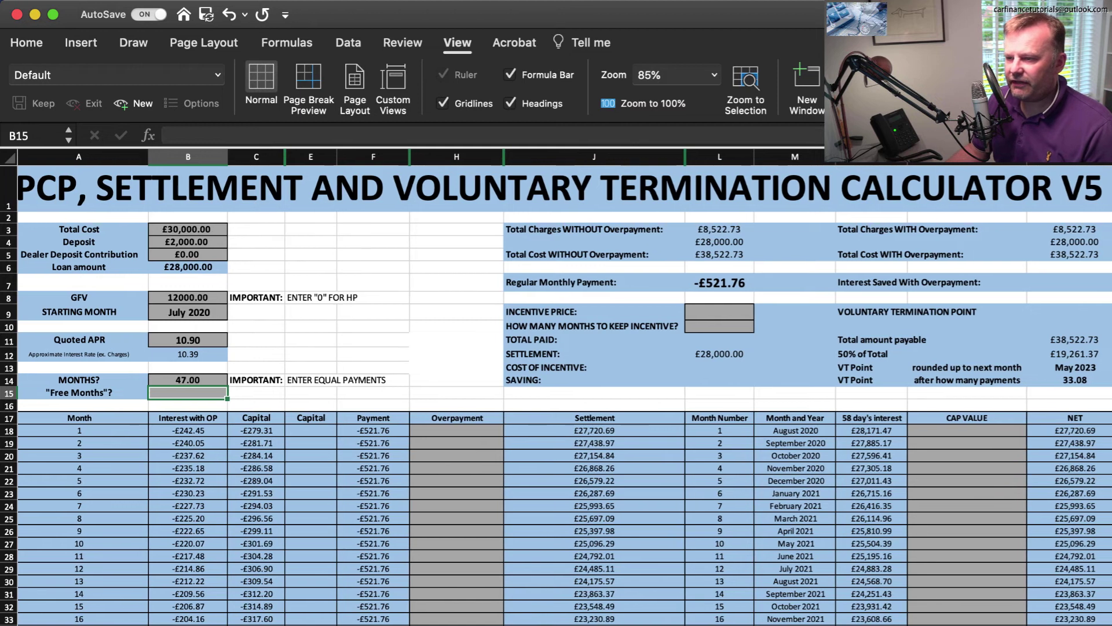
pyautogui.scroll(1, 556, 406)
# Step: Enter a £1,299 incentive price kept 6 months in L9–L10, then inspect L12's settlement formula
pyautogui.click(719, 313)
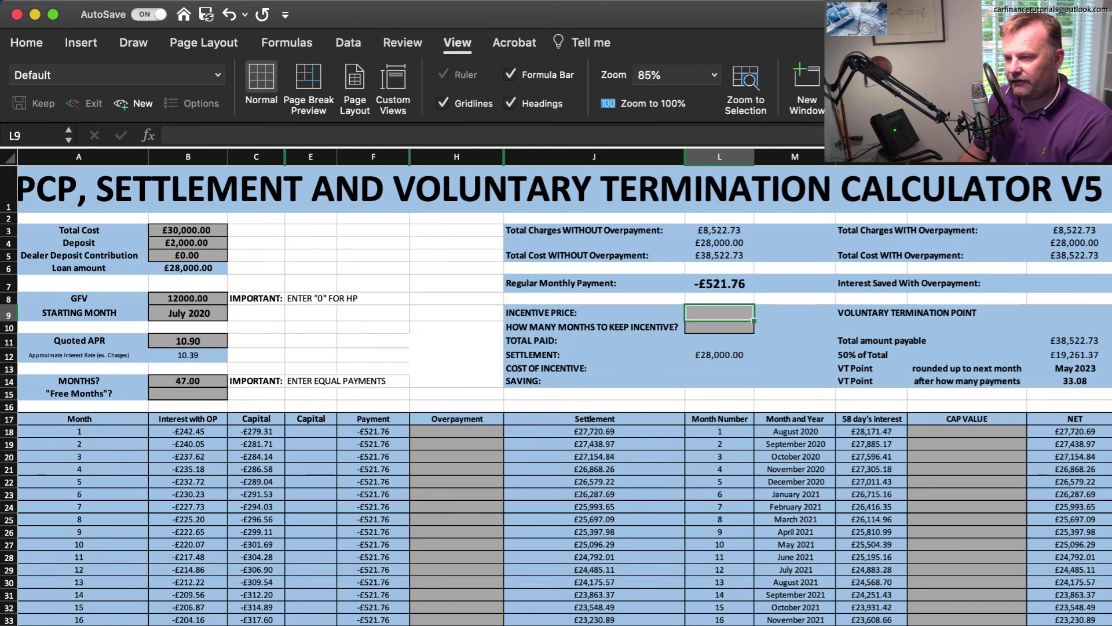
pyautogui.write('1,2')
pyautogui.write('99')
pyautogui.press('Return')
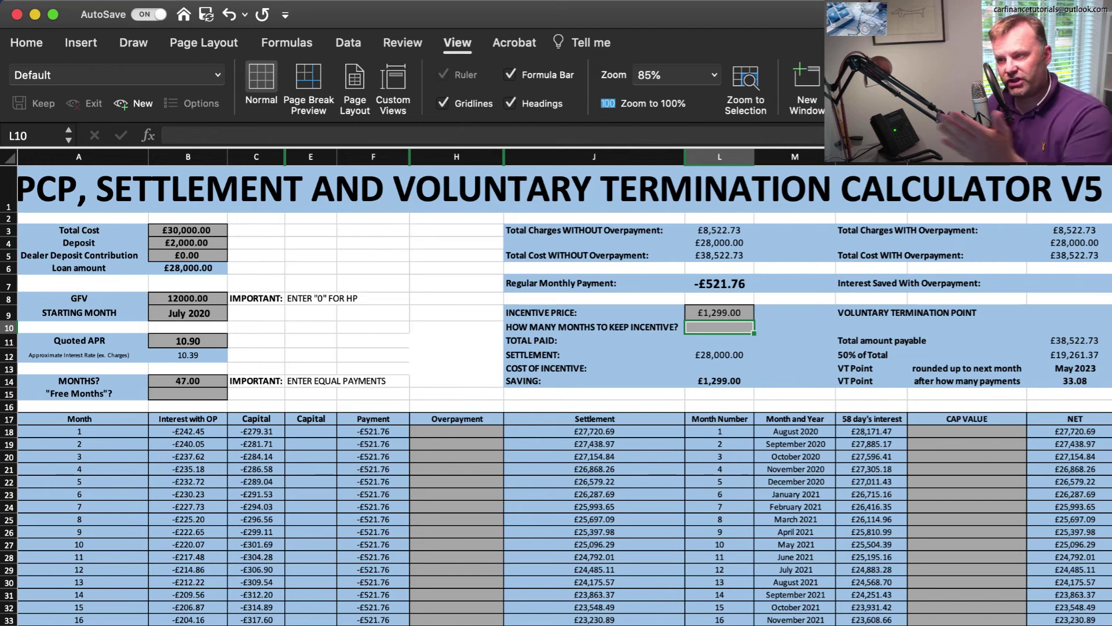
pyautogui.write('6')
pyautogui.press('Return')
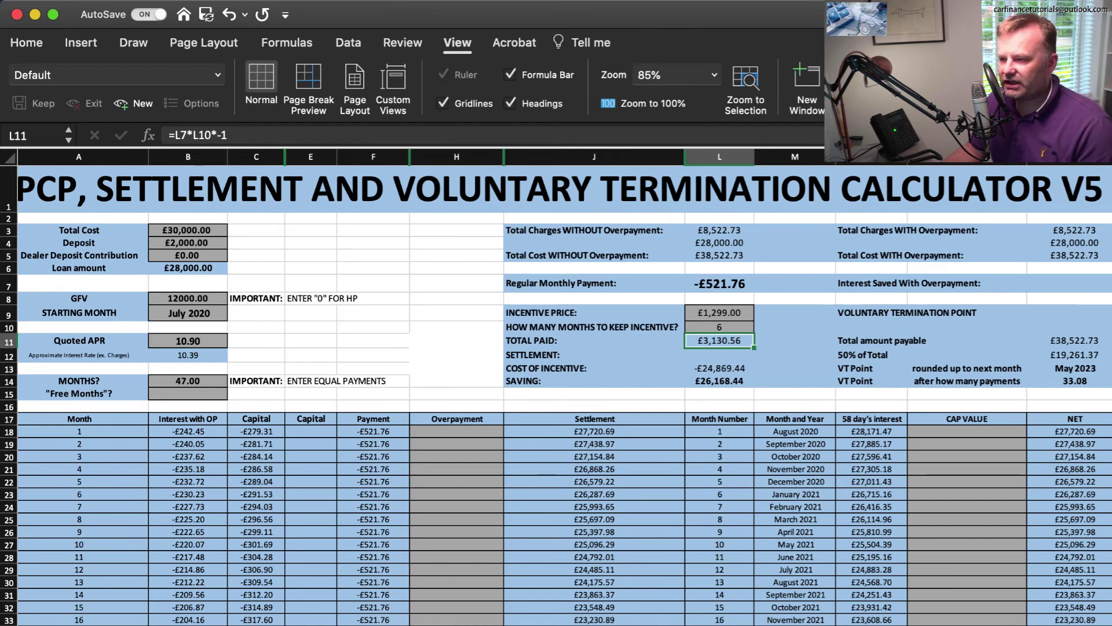
pyautogui.click(719, 355)
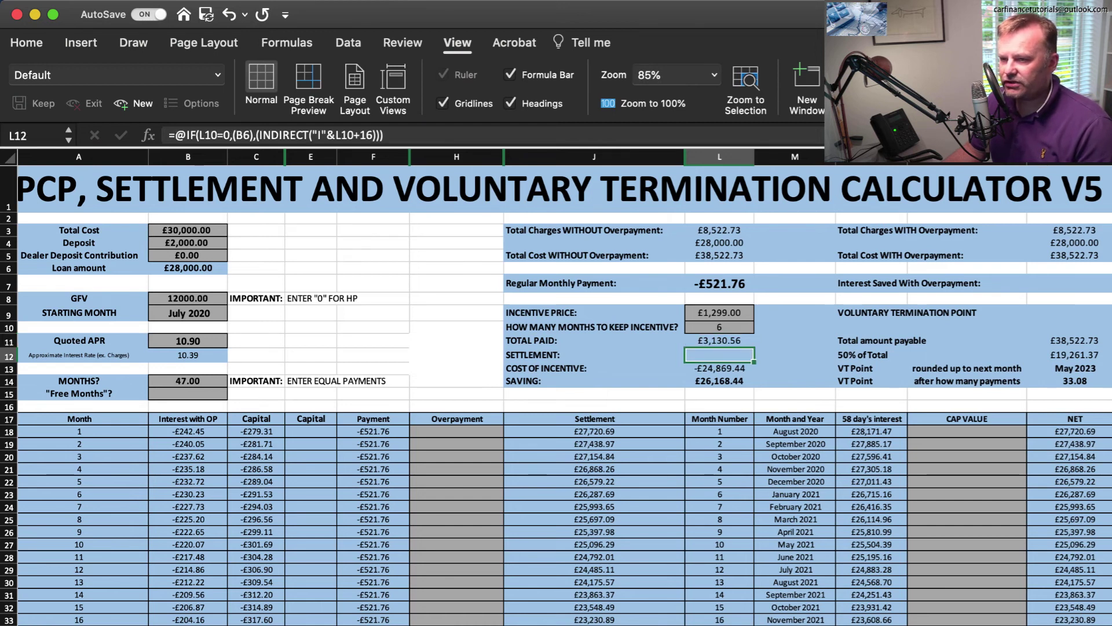